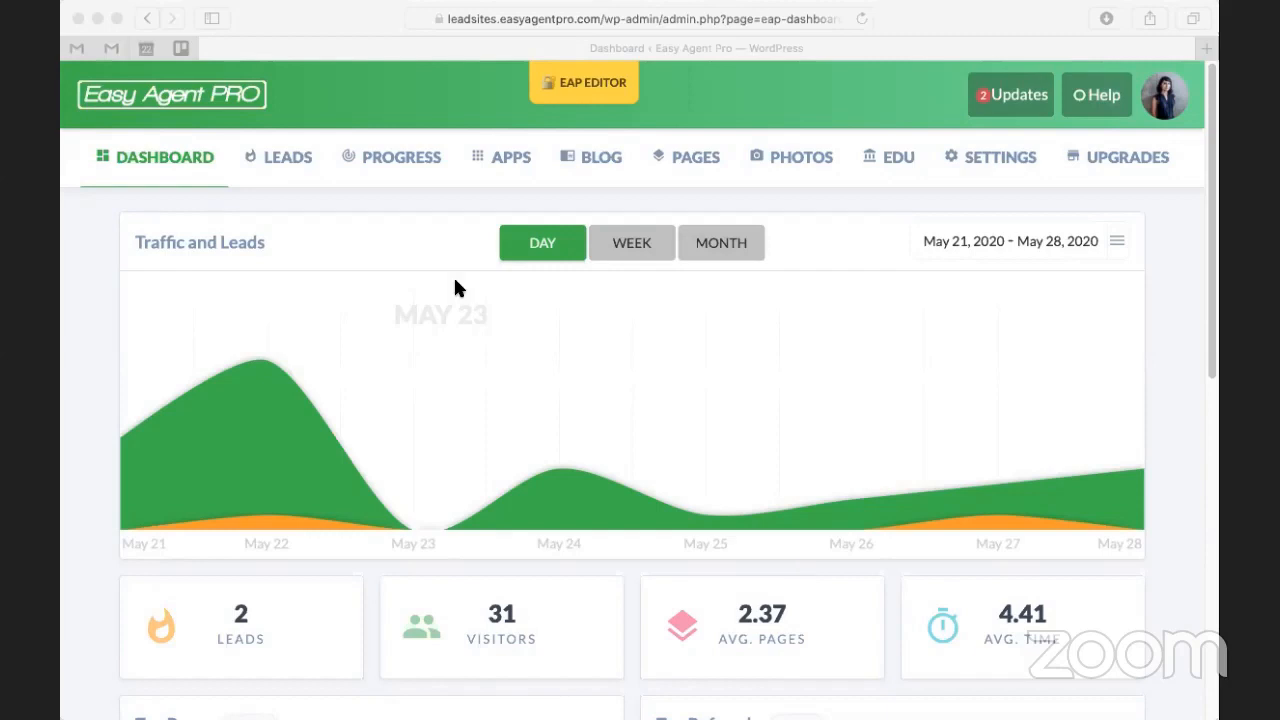
Step: From the APPS page, open the live website through the account menu's View Site
left_click(80, 396)
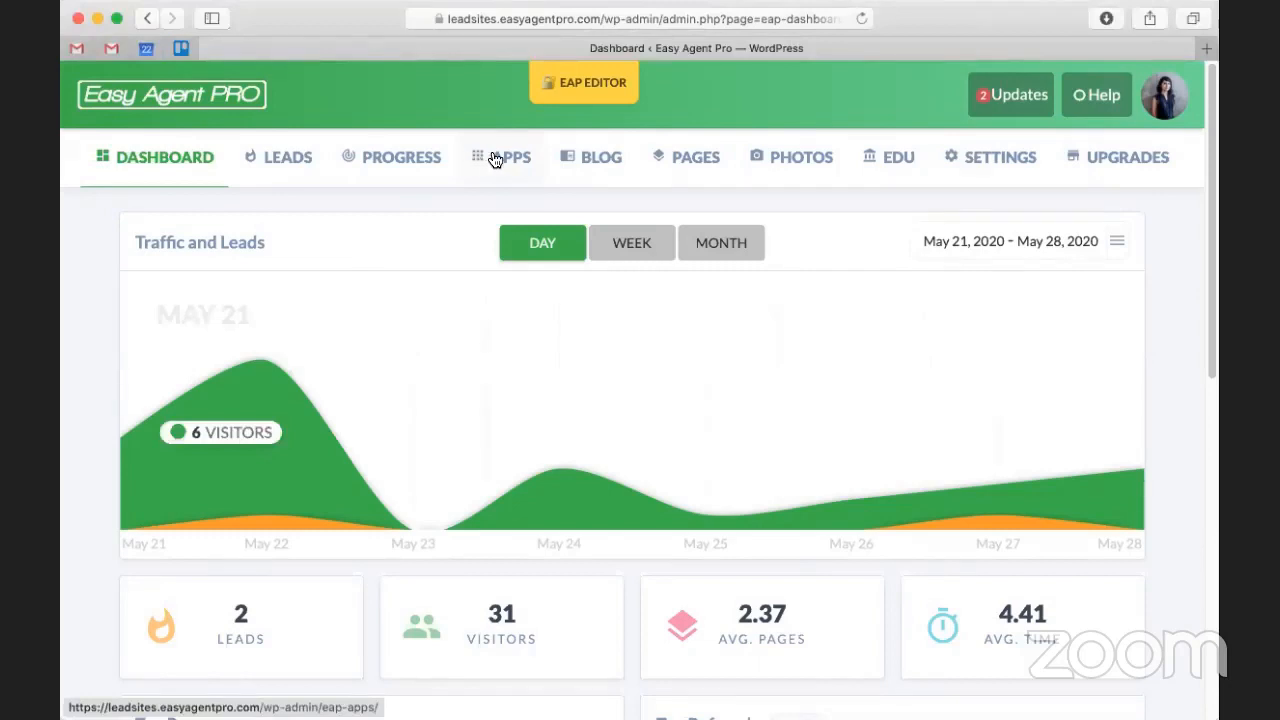
left_click(496, 157)
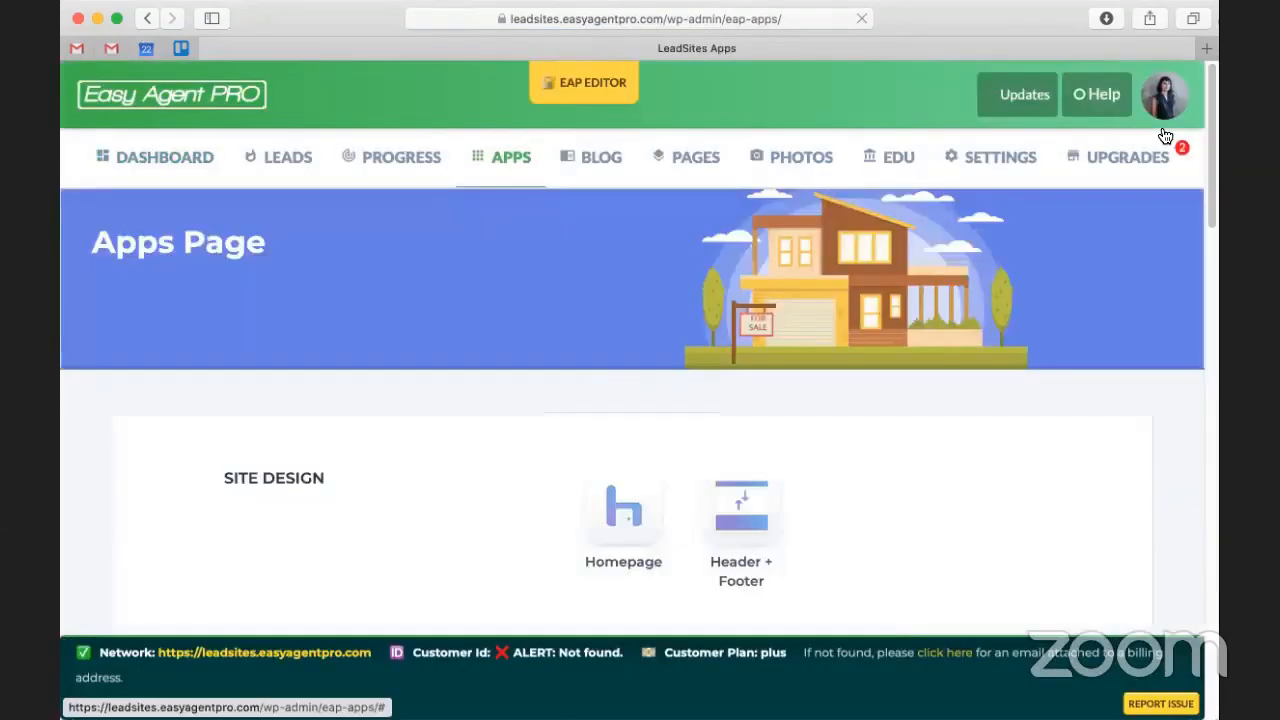
left_click(1165, 92)
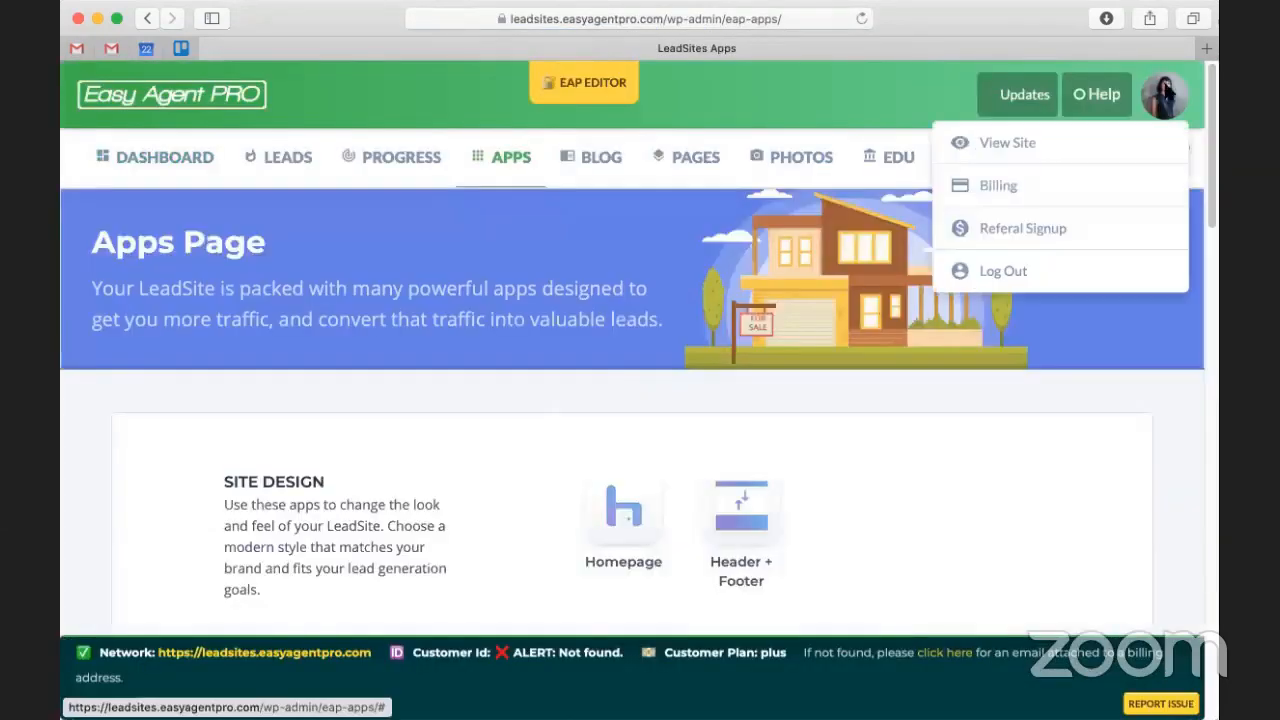
left_click(1084, 145)
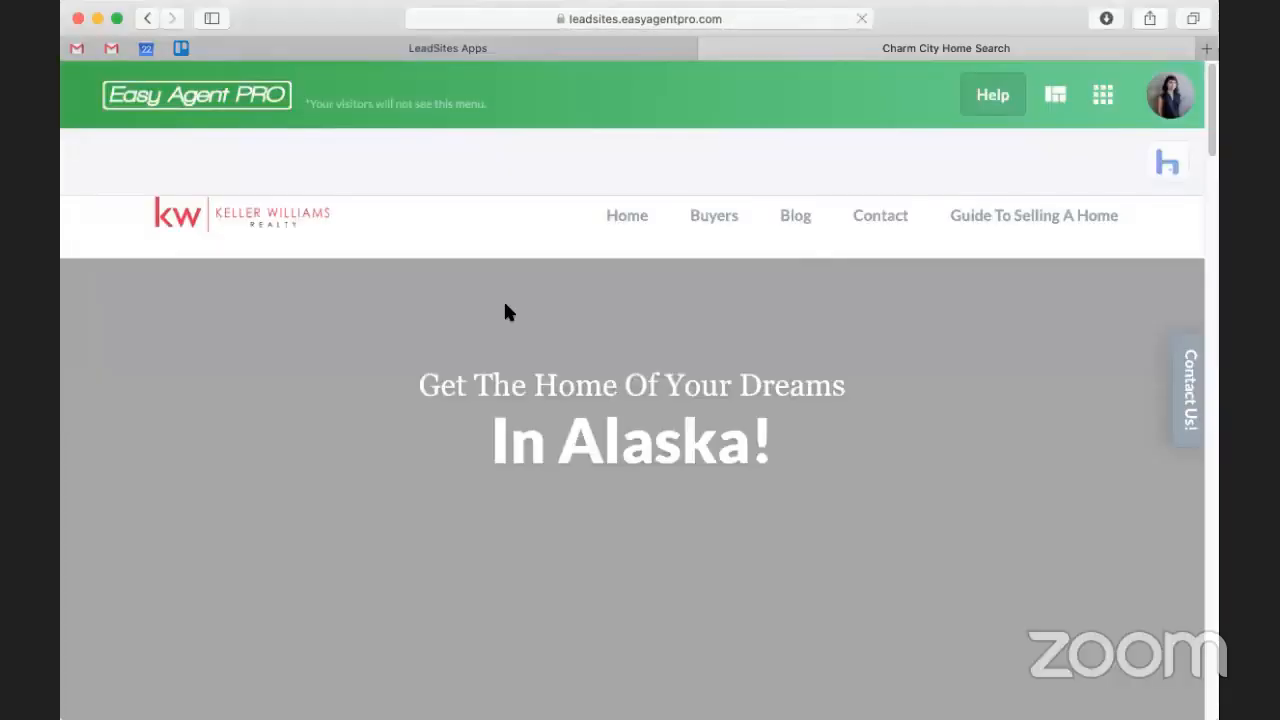
Step: Scroll the homepage and follow the INSTANT Home Evaluation banner's CLICK HERE link
scroll(605, 328, "down", 2)
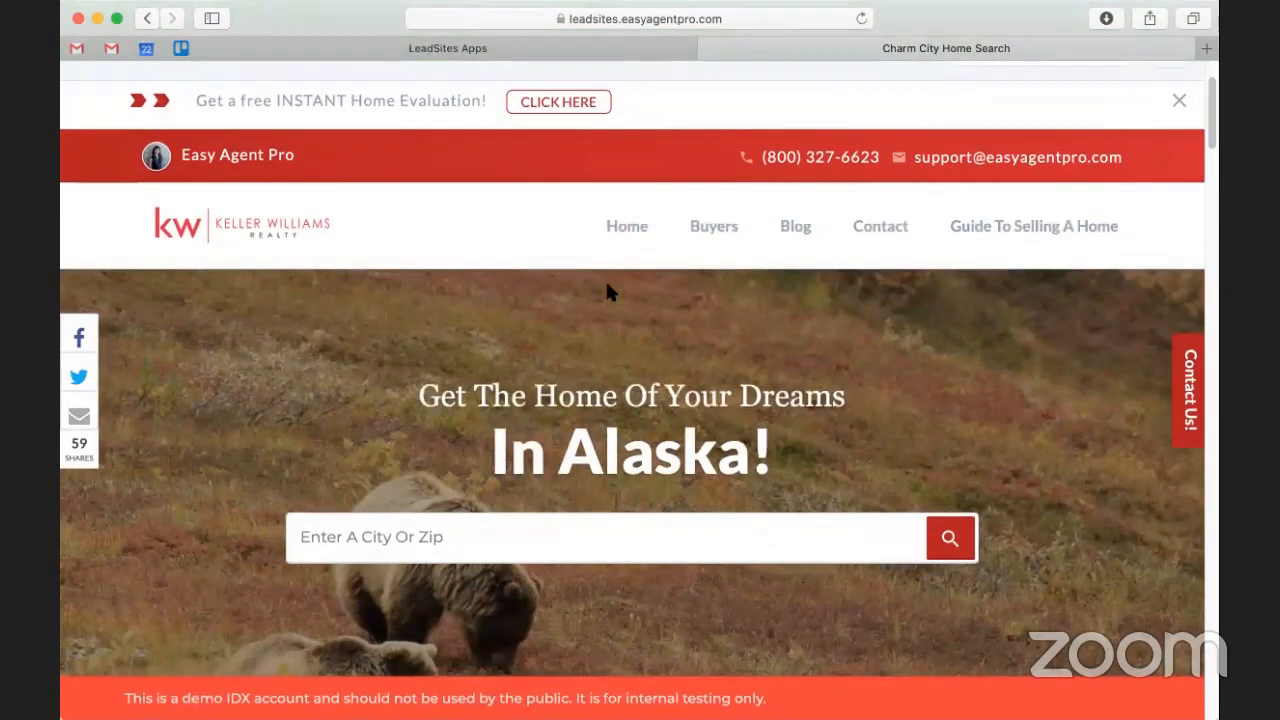
scroll(116, 88, "up", 1)
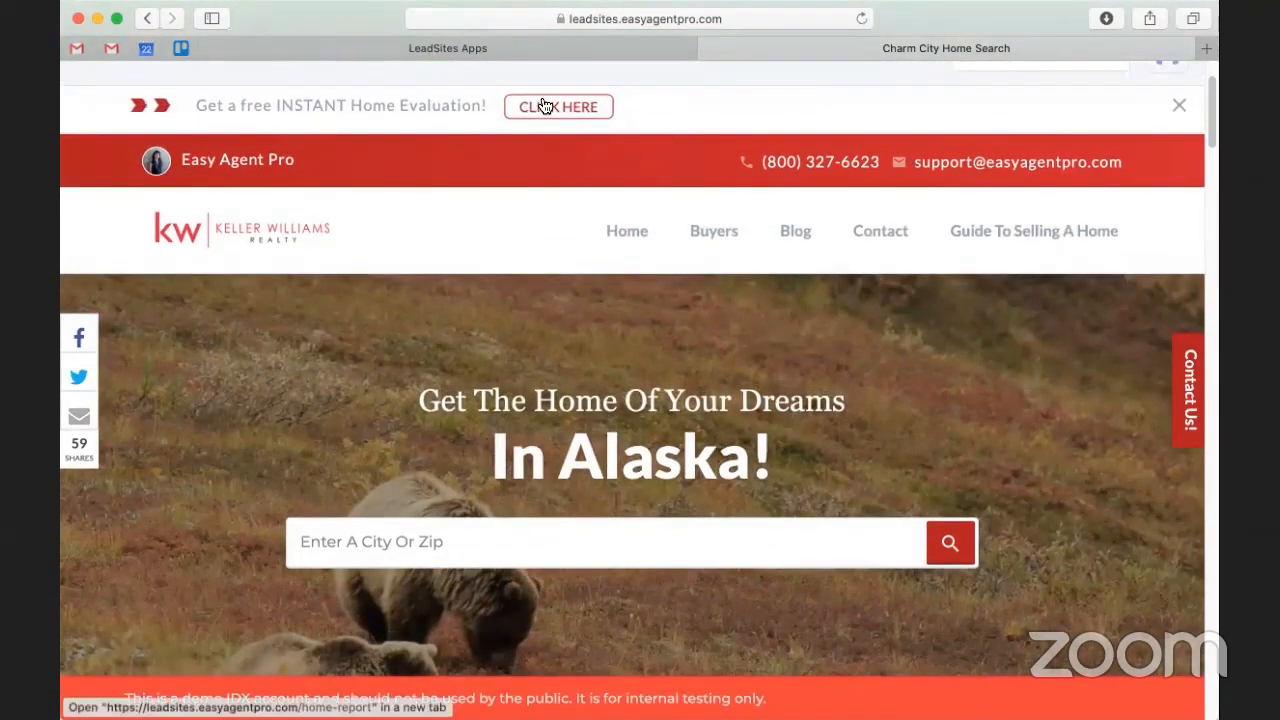
scroll(437, 143, "down", 1)
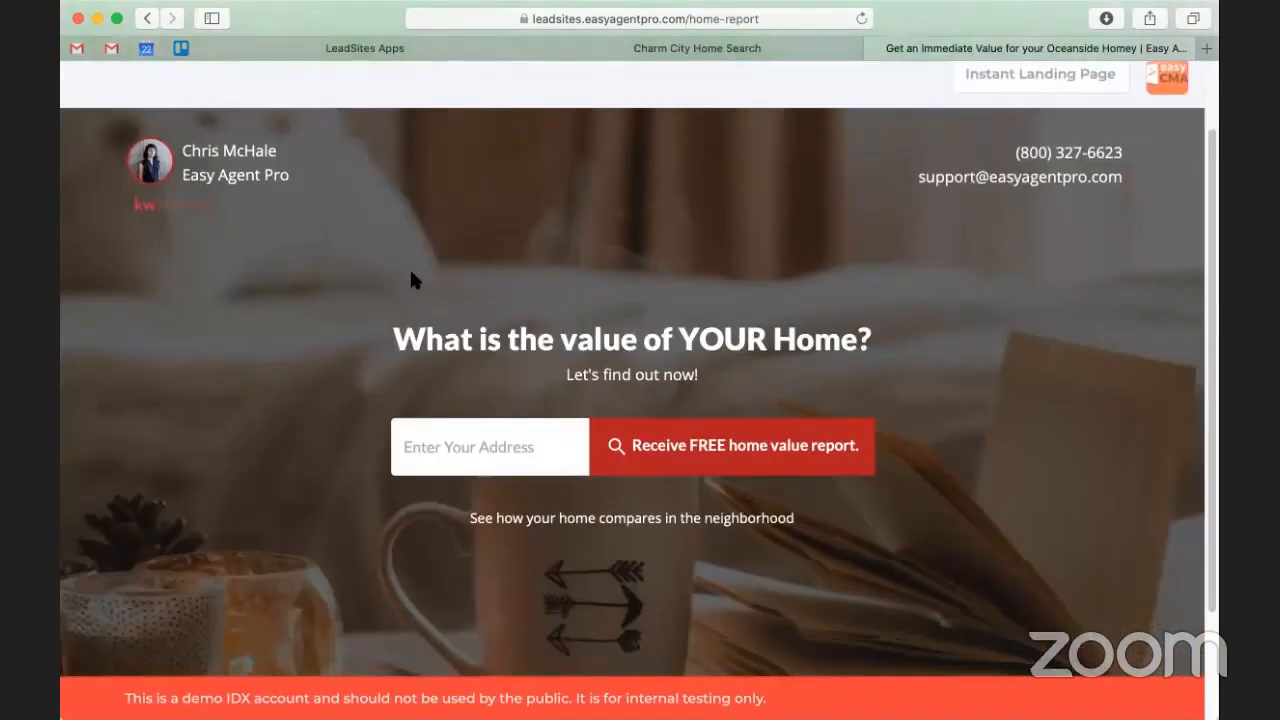
scroll(414, 280, "down", 2)
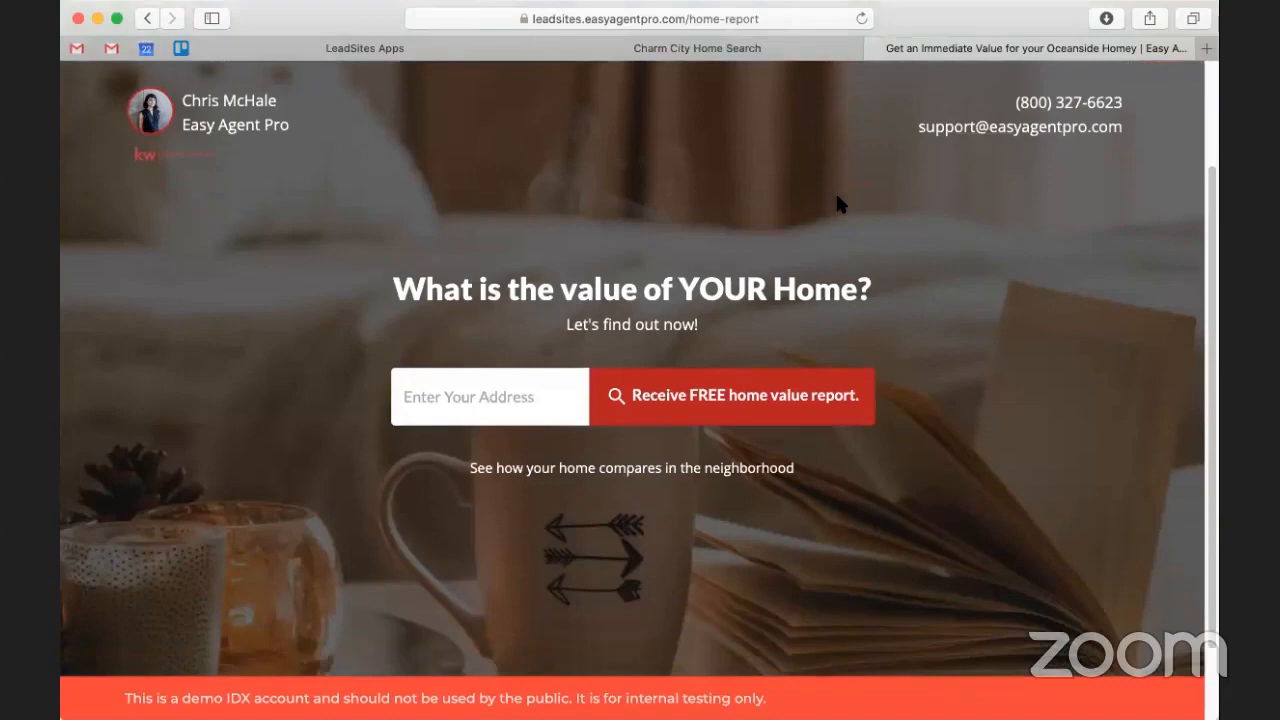
scroll(797, 322, "down", 3)
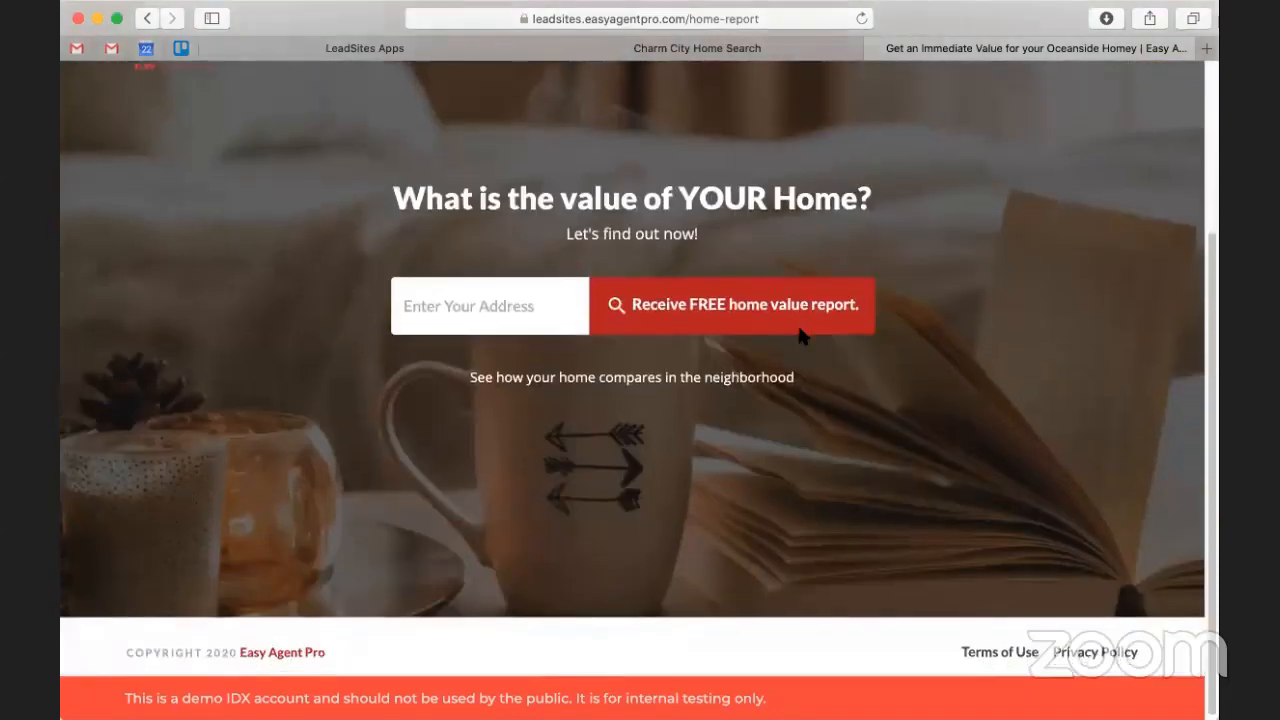
scroll(756, 400, "up", 2)
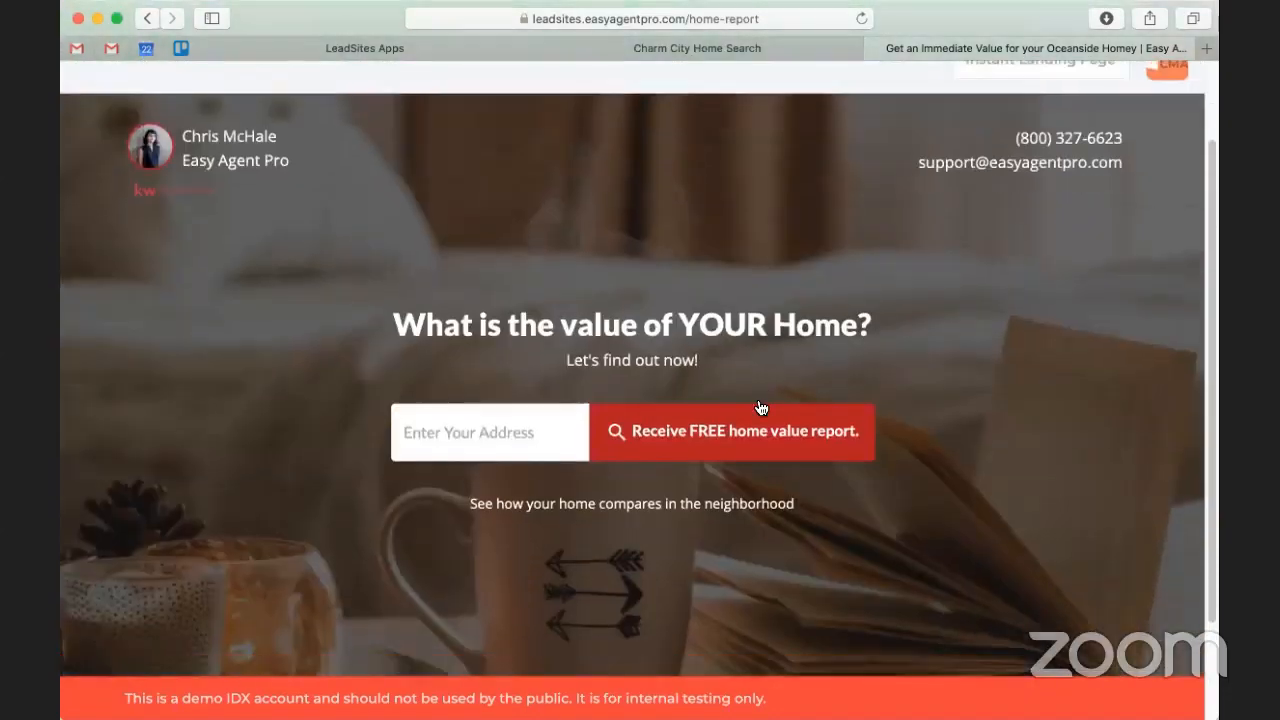
scroll(757, 403, "down", 2)
left_click(520, 393)
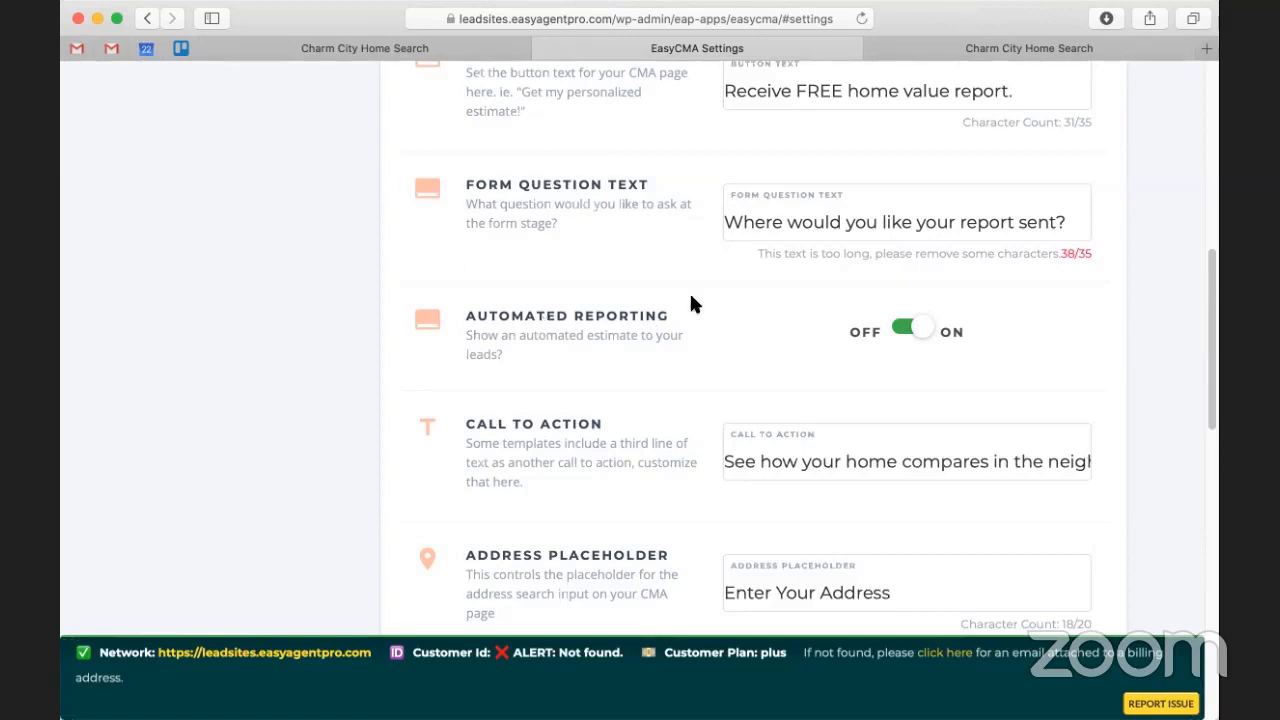
Step: Review the My CMA Page title, subtitle, button and form fields, then return to the top
scroll(690, 407, "up", 3)
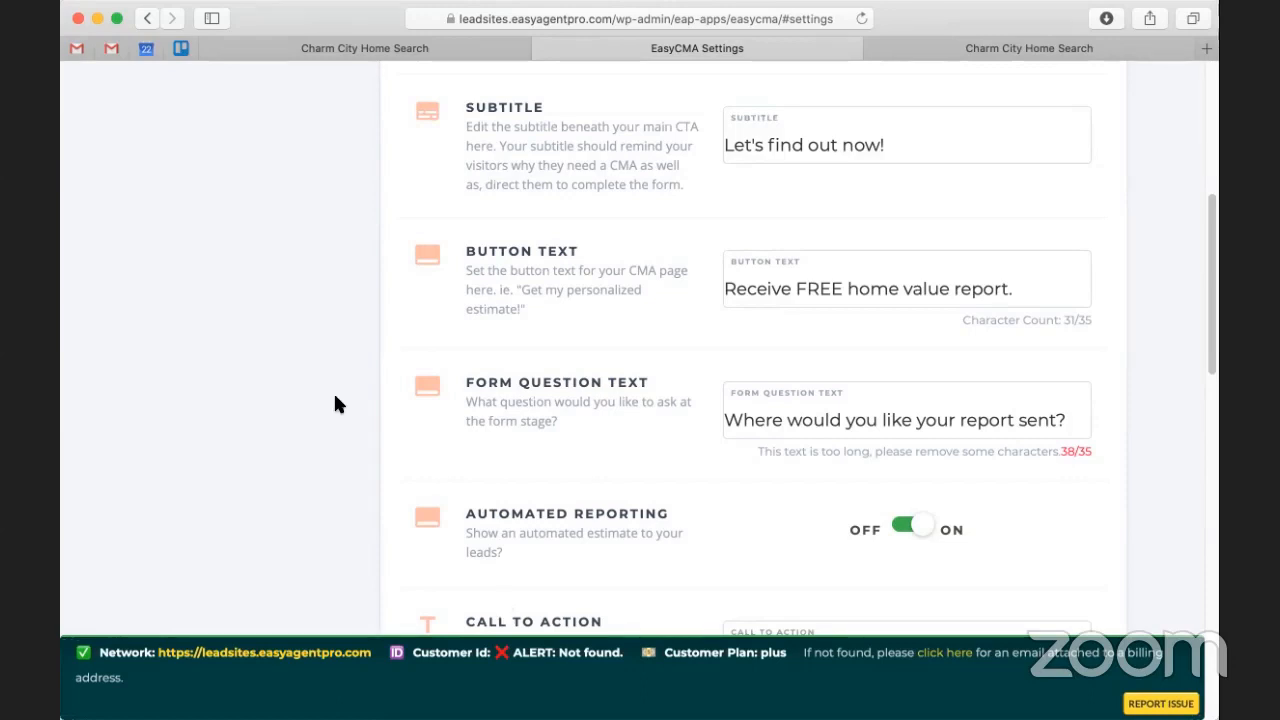
scroll(335, 397, "down", 3)
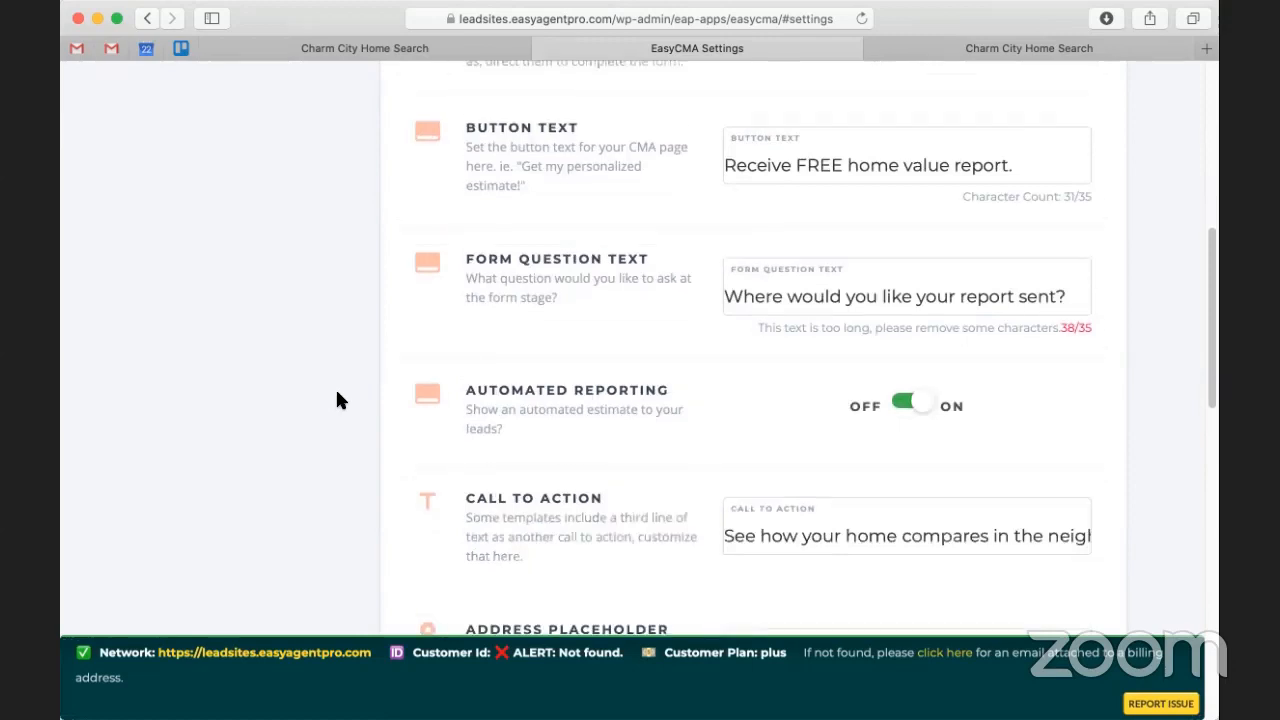
scroll(337, 400, "up", 10)
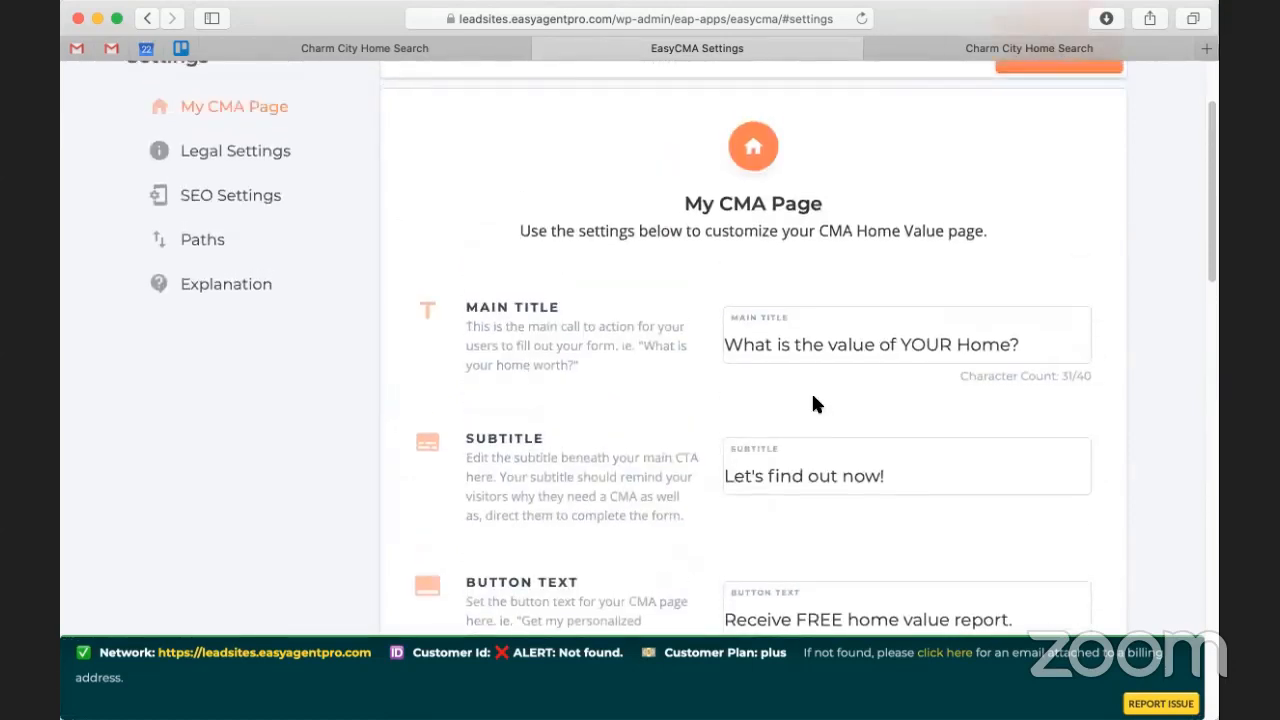
Step: Reopen the free home evaluation page from the site banner, then return to the homepage
left_click(1005, 55)
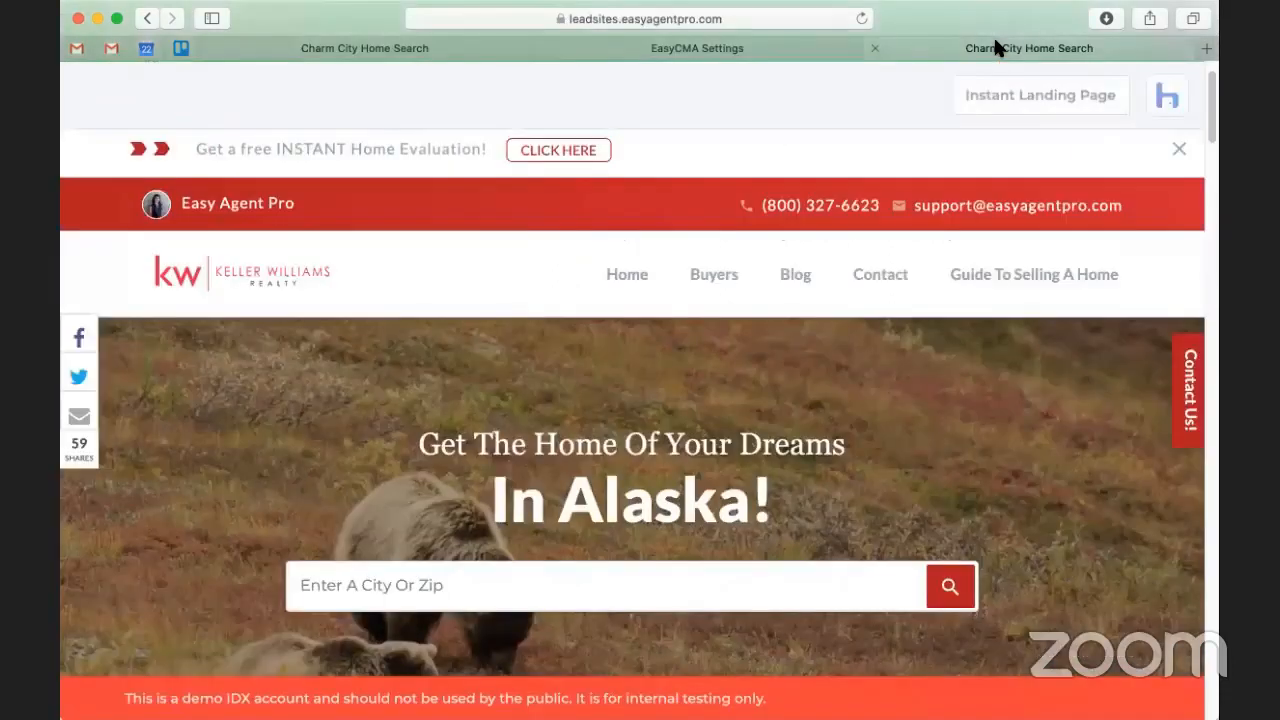
left_click(571, 152)
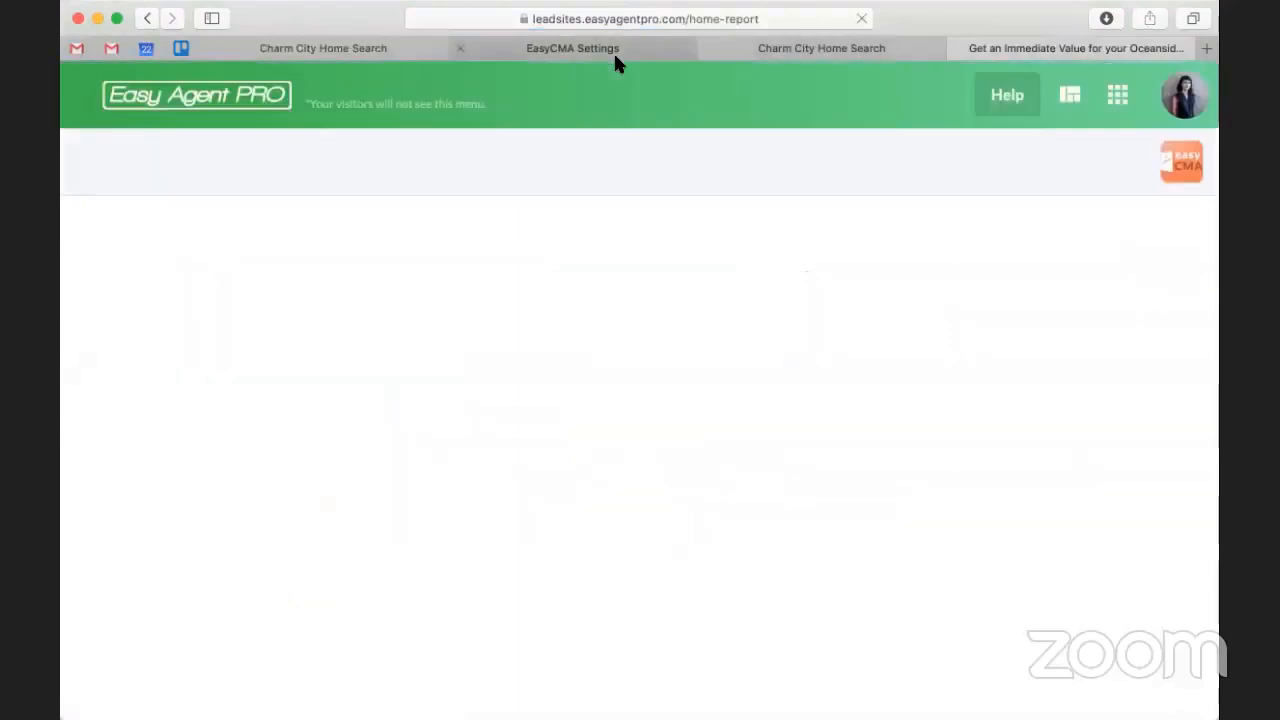
scroll(462, 361, "down", 2)
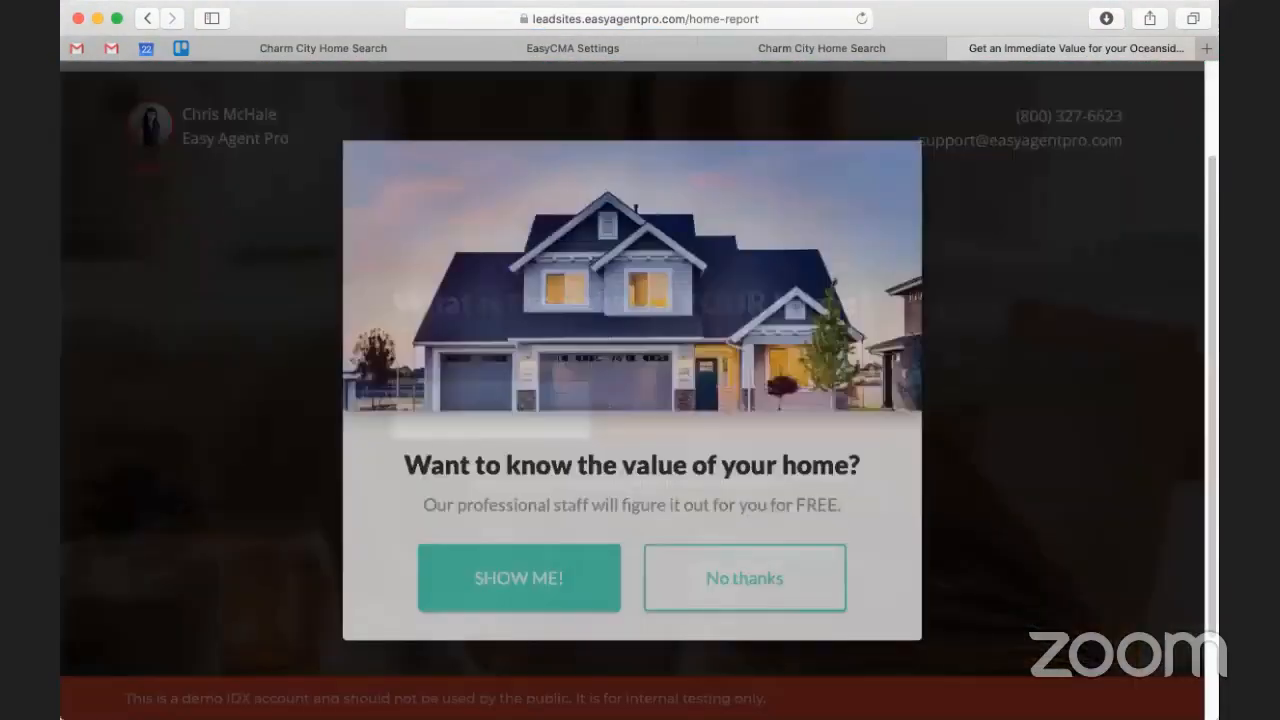
left_click(791, 47)
Step: Back in EasyCMA settings, bring up the TEMPLATES gallery
left_click(587, 50)
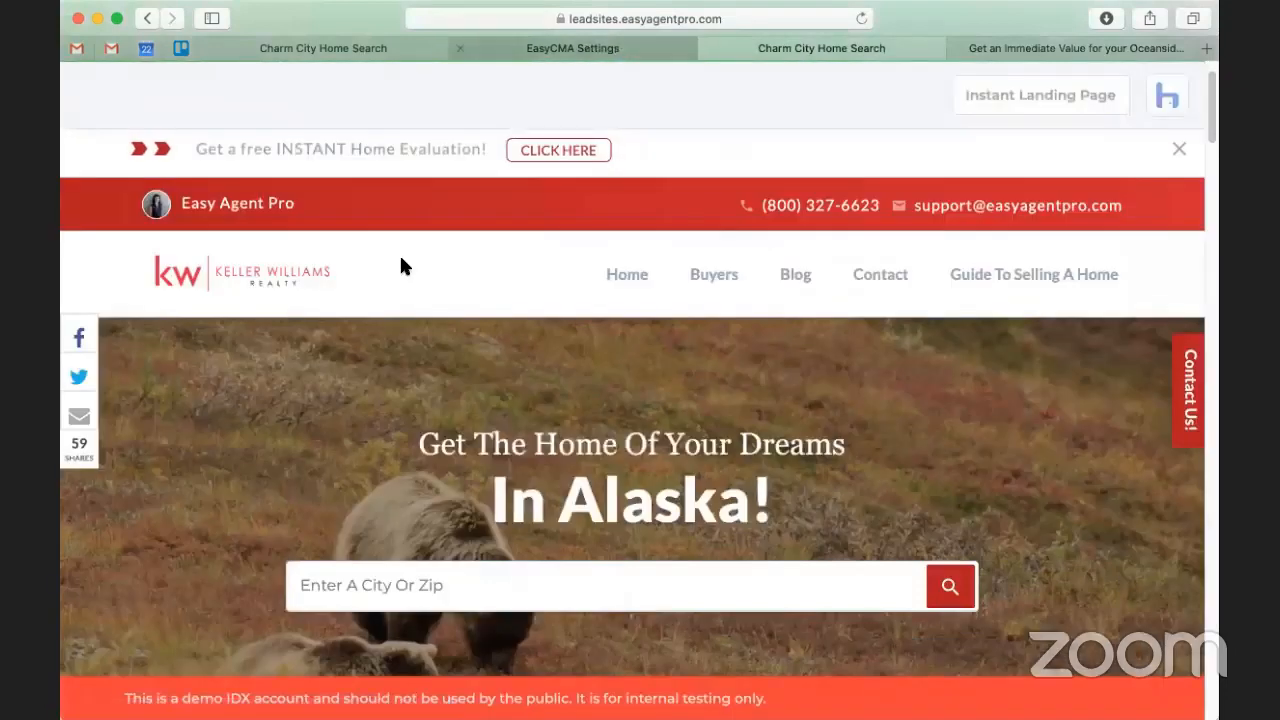
scroll(543, 437, "down", 3)
scroll(543, 437, "up", 3)
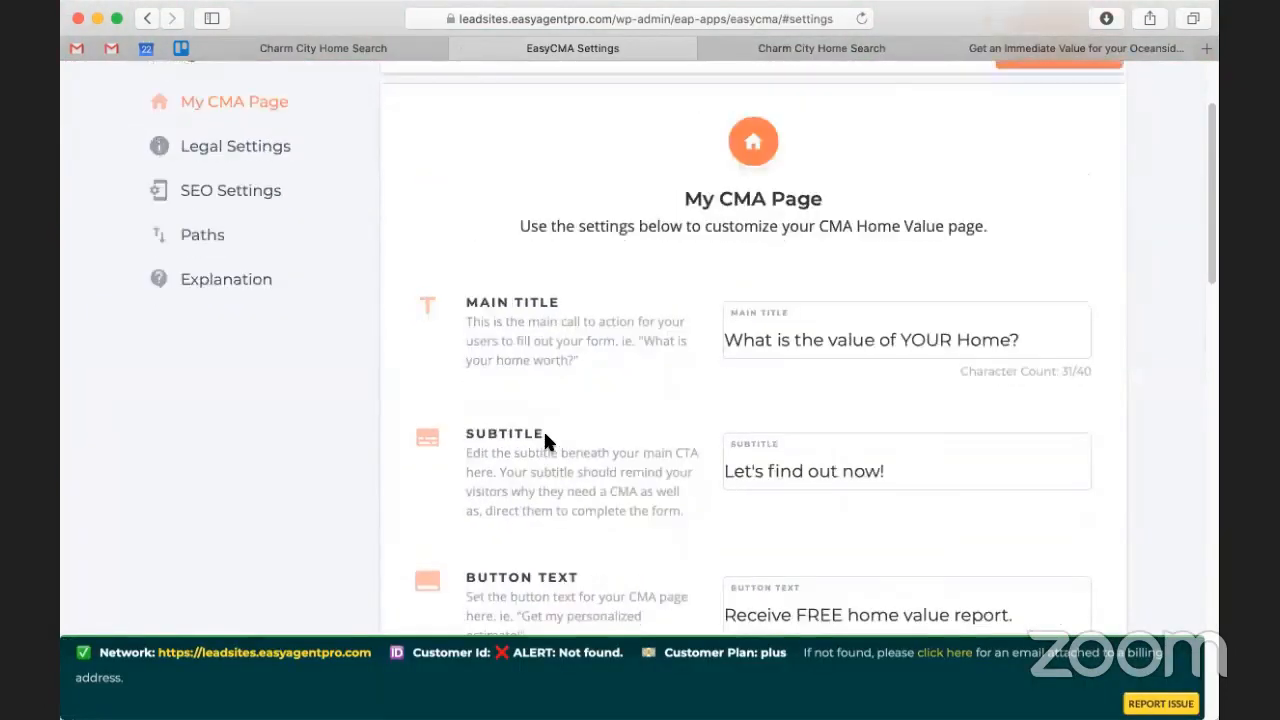
scroll(391, 337, "up", 3)
left_click(546, 90)
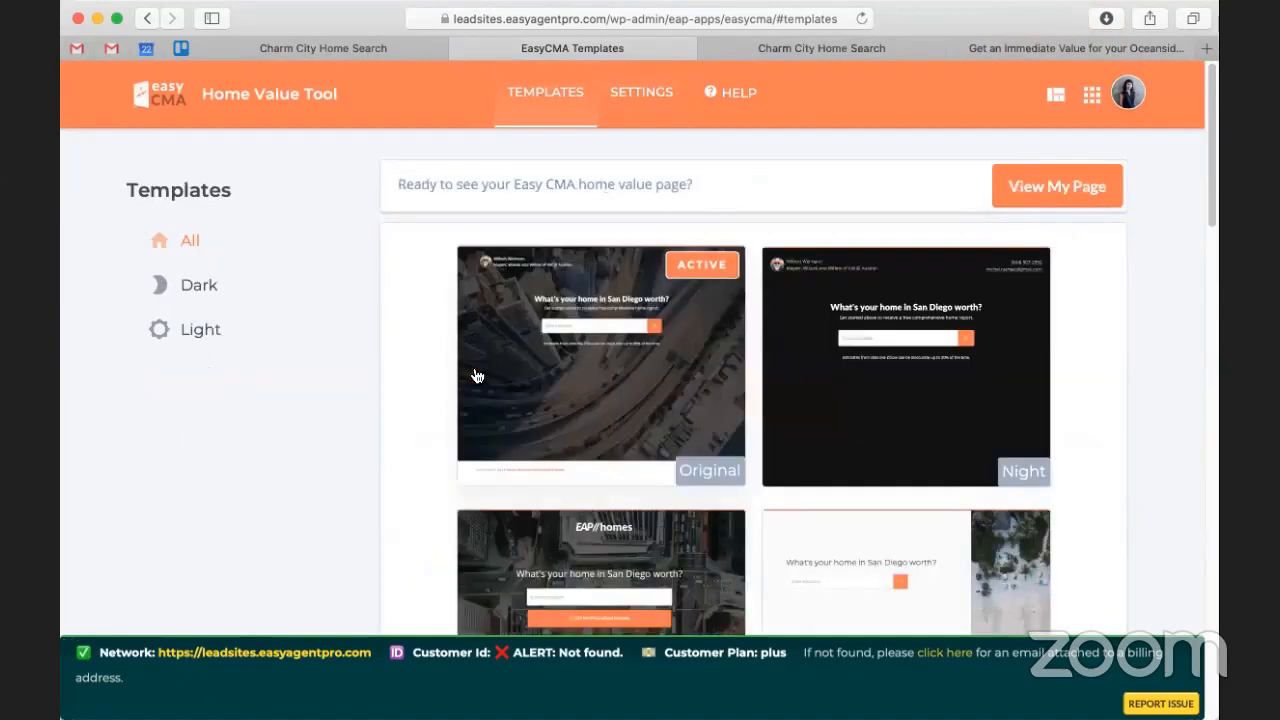
Step: Apply and confirm the Modern Tool template for the home value page
scroll(345, 336, "down", 5)
scroll(349, 347, "down", 4)
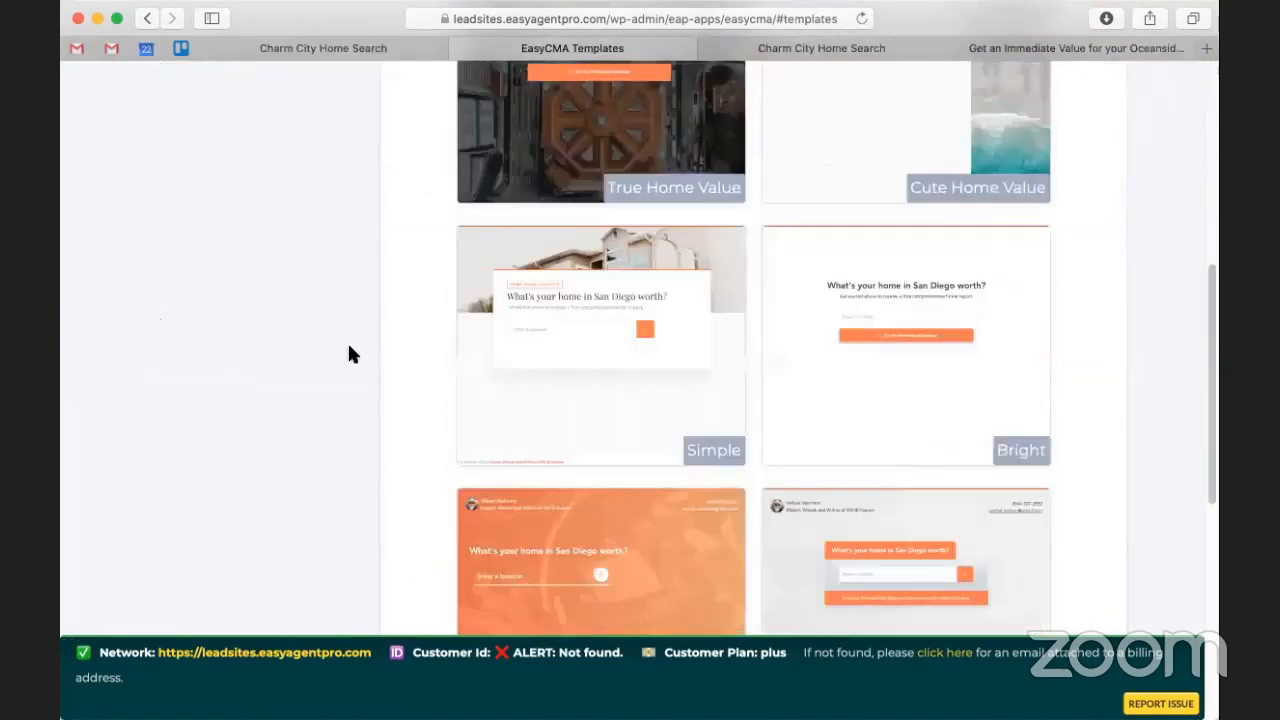
scroll(449, 340, "down", 2)
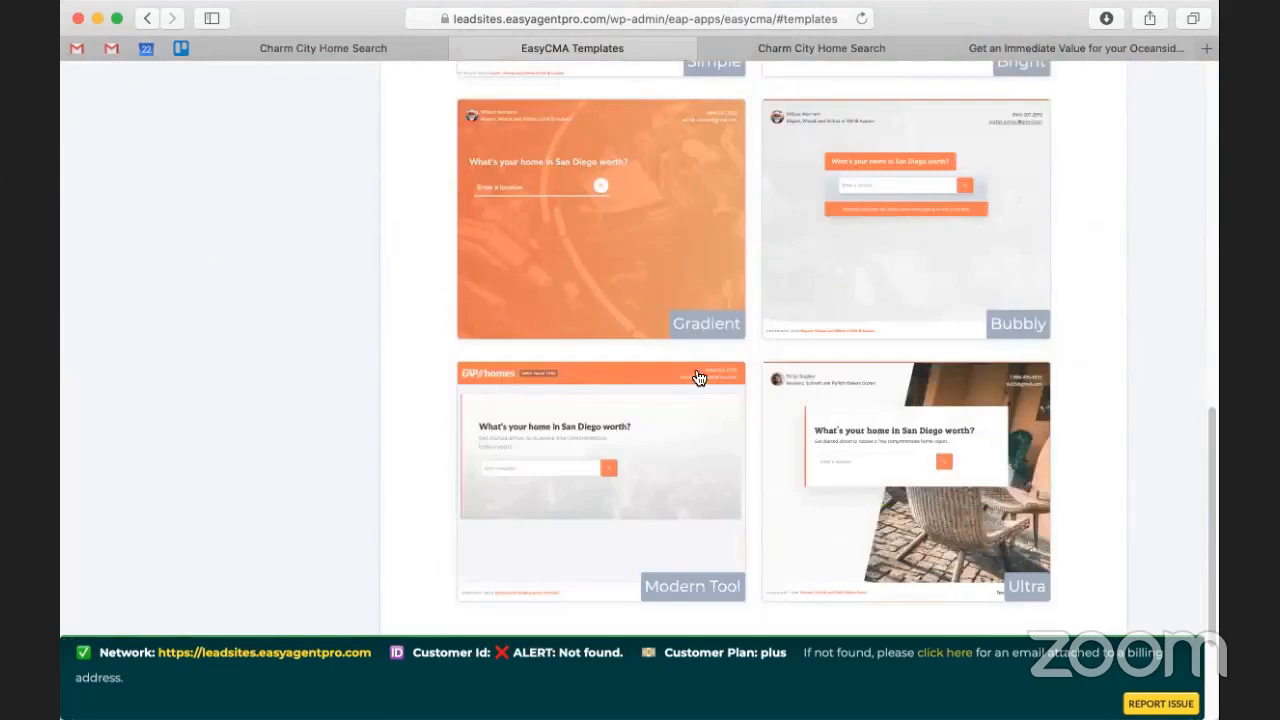
scroll(669, 330, "down", 2)
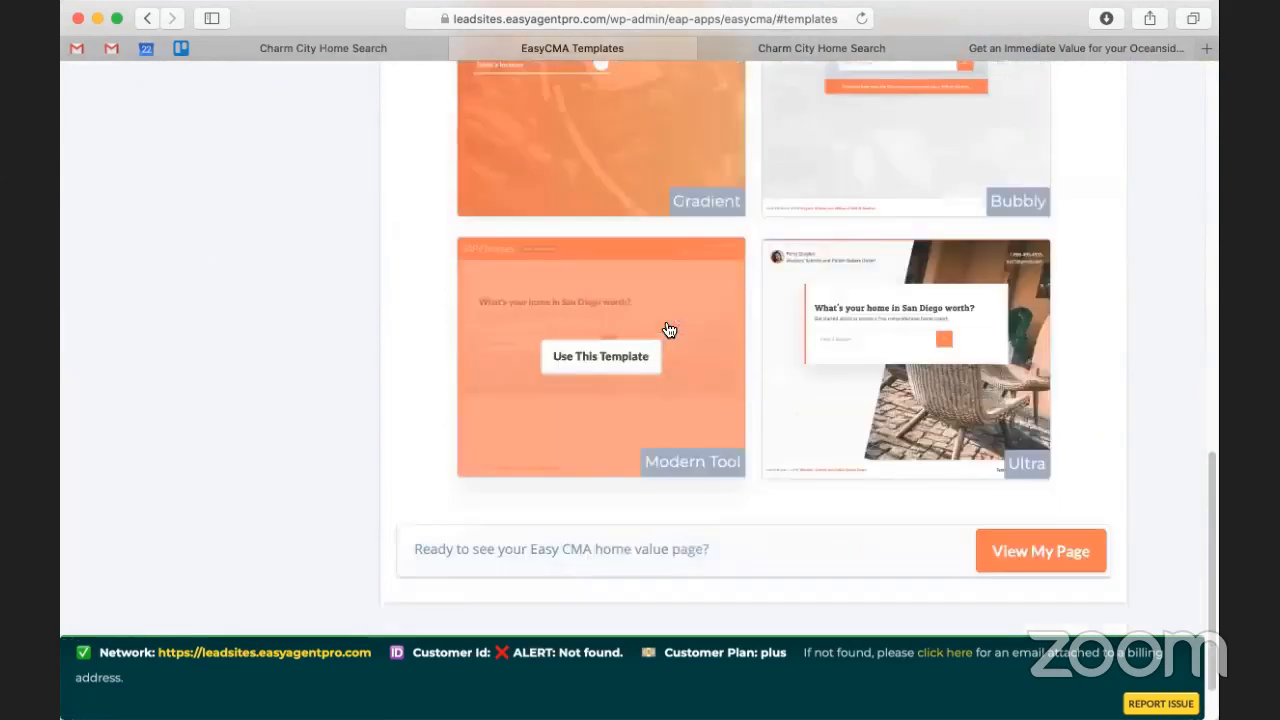
left_click(902, 92)
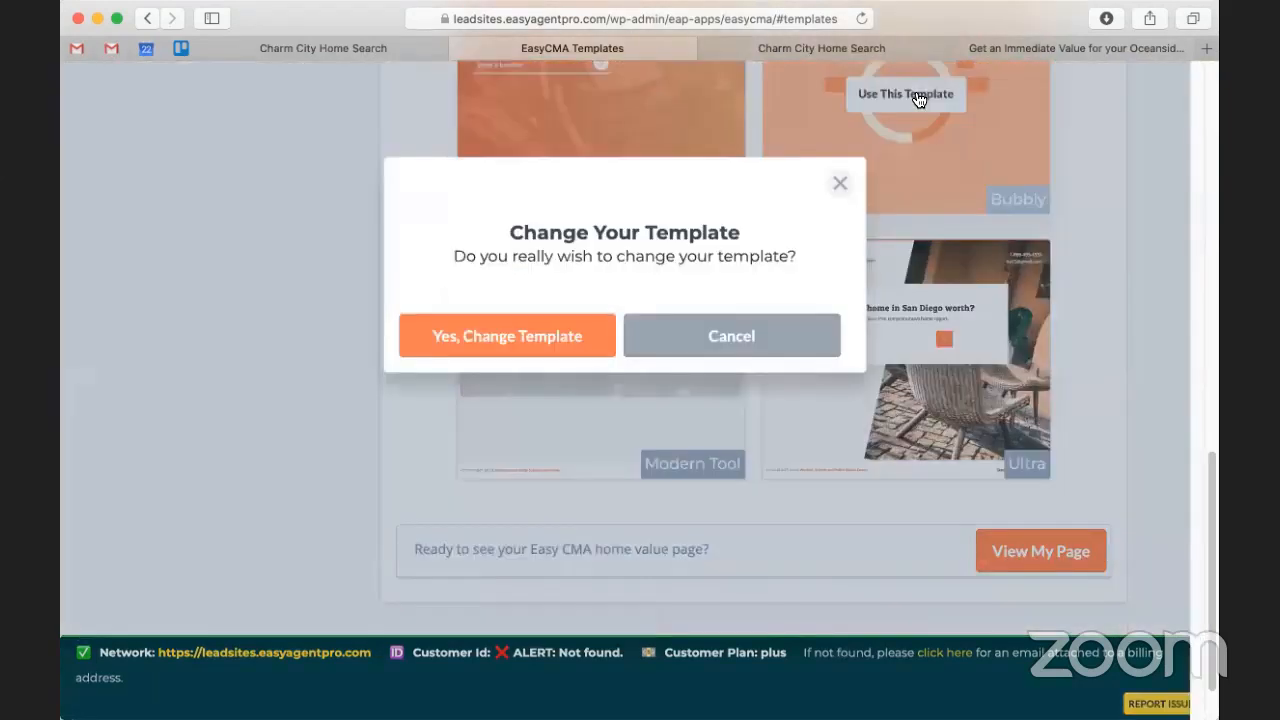
left_click(507, 341)
left_click(1044, 50)
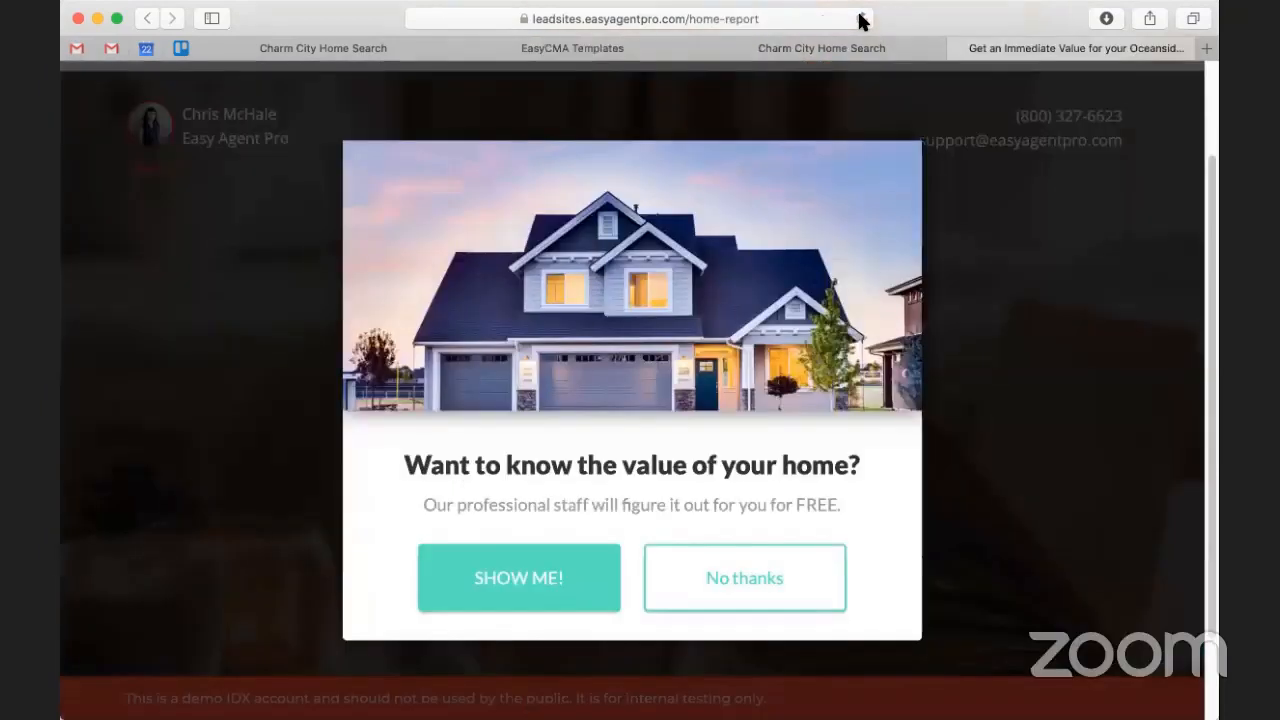
Step: Reload the home-report page and submit a test street address via the first suggestion
left_click(862, 19)
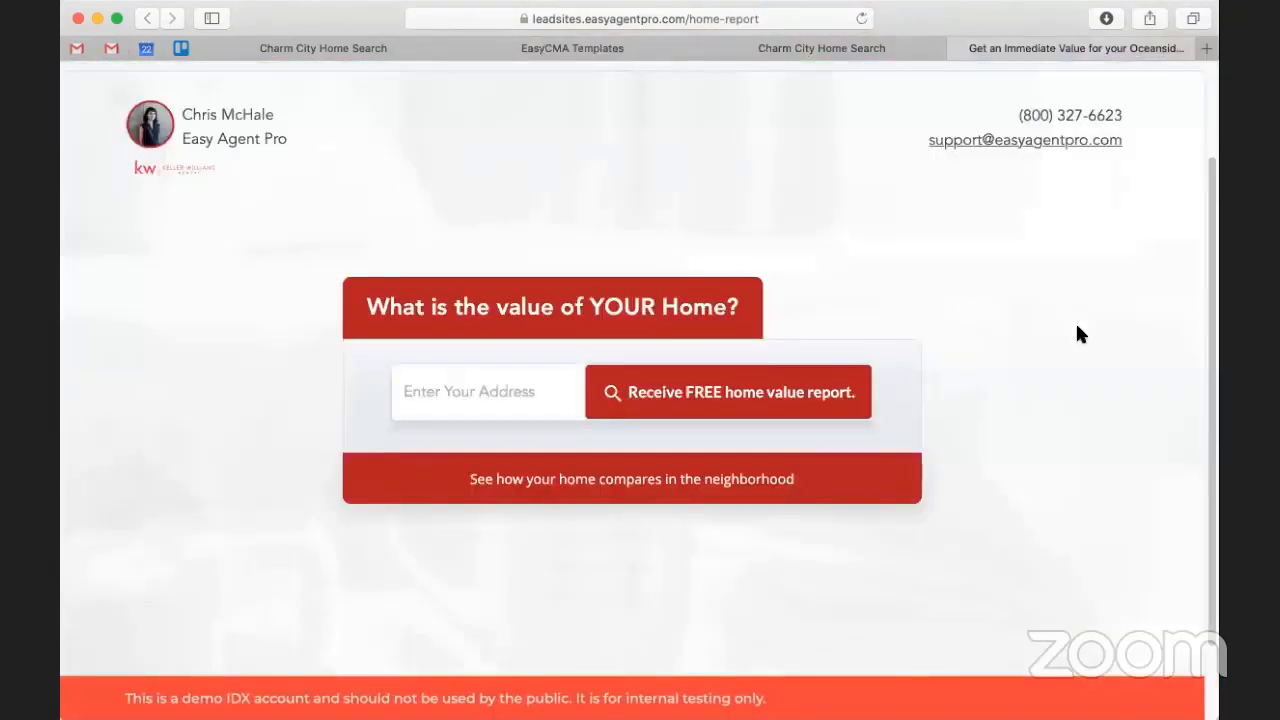
scroll(1077, 334, "down", 1)
left_click(450, 395)
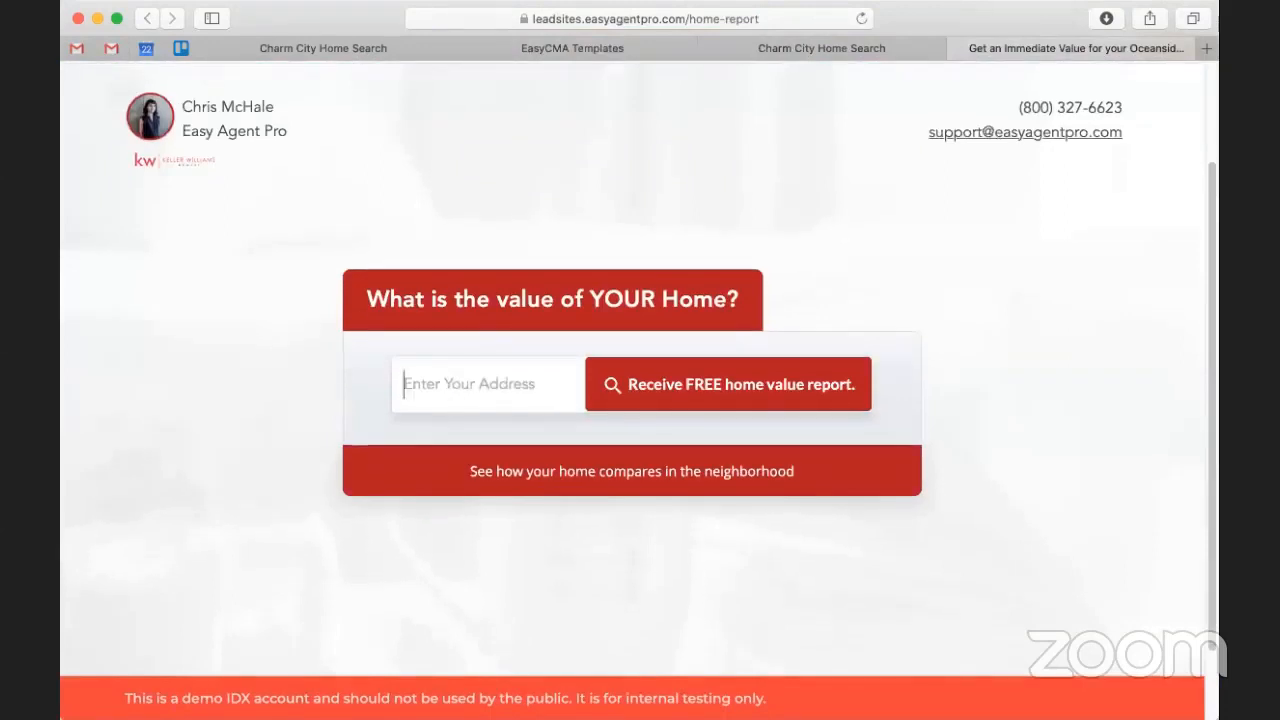
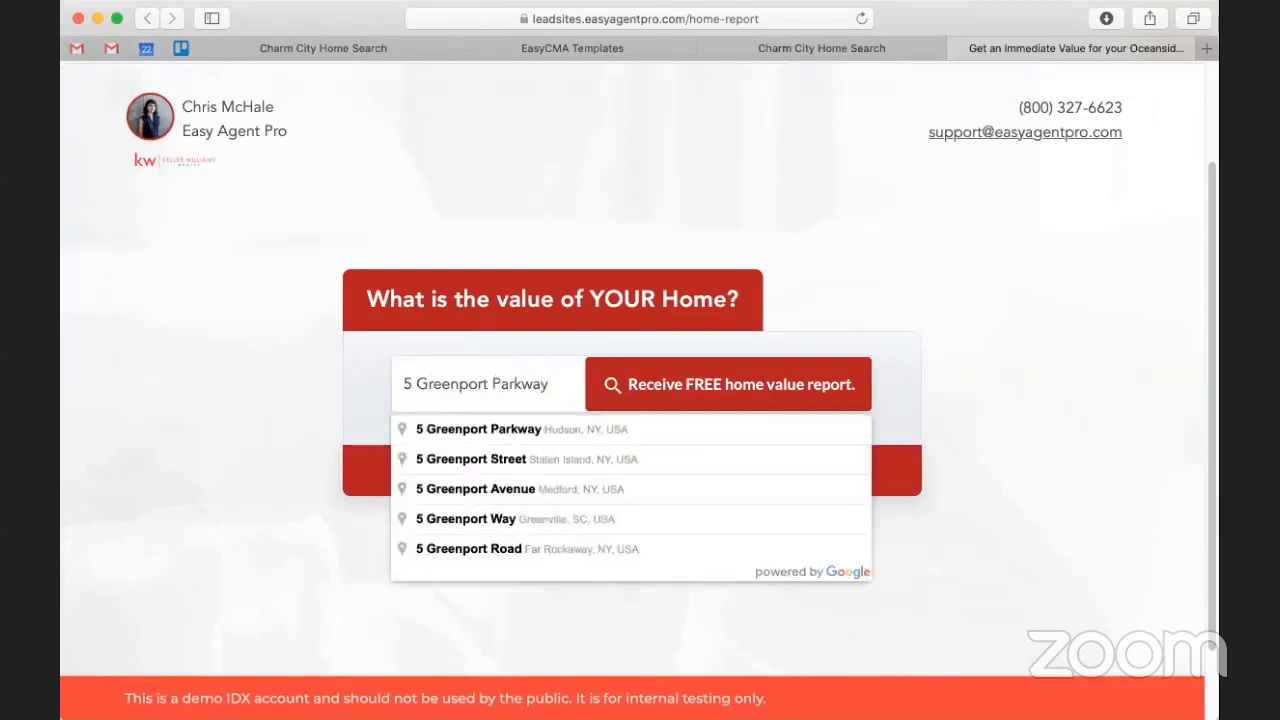
key("Down")
key("Return")
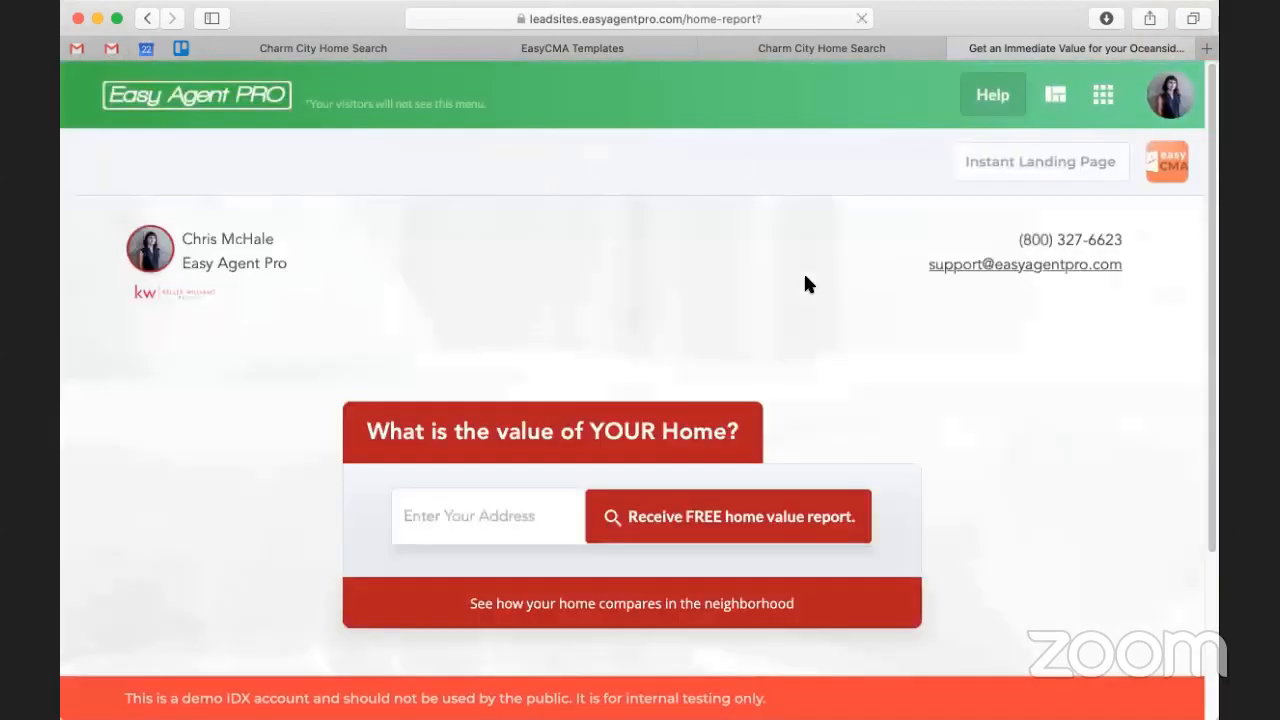
Step: Return to the top of the home-report page so the value pop-up shows
scroll(806, 284, "down", 5)
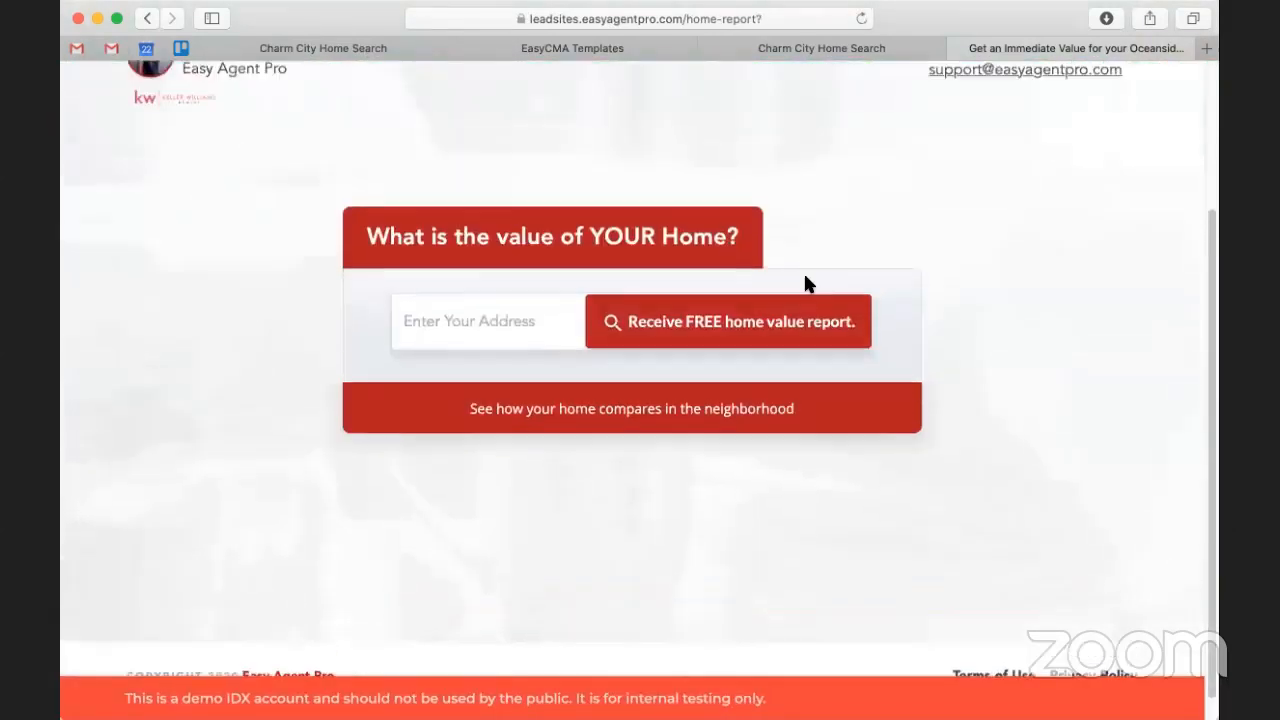
left_click(1207, 393)
left_click(72, 428)
scroll(300, 370, "up", 5)
mouse_move(845, 49)
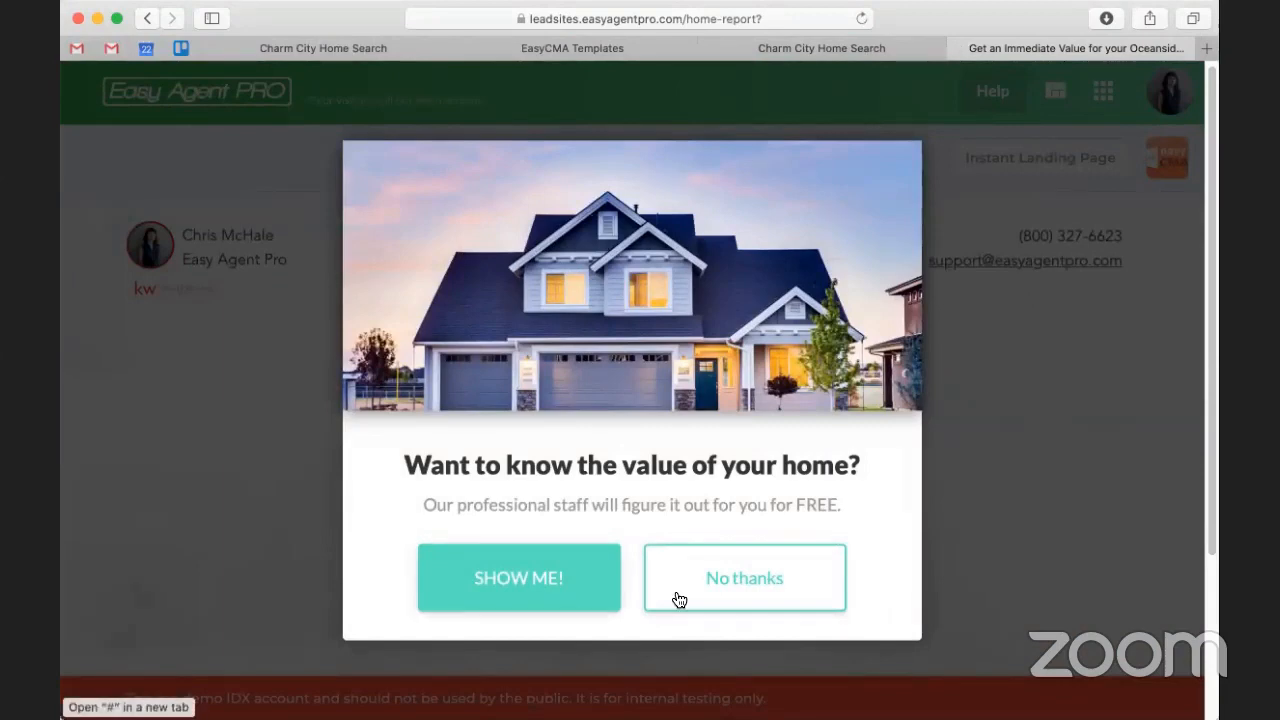
Step: Dismiss the value pop-up with No thanks and go to the Charm City Home Search site
left_click(757, 575)
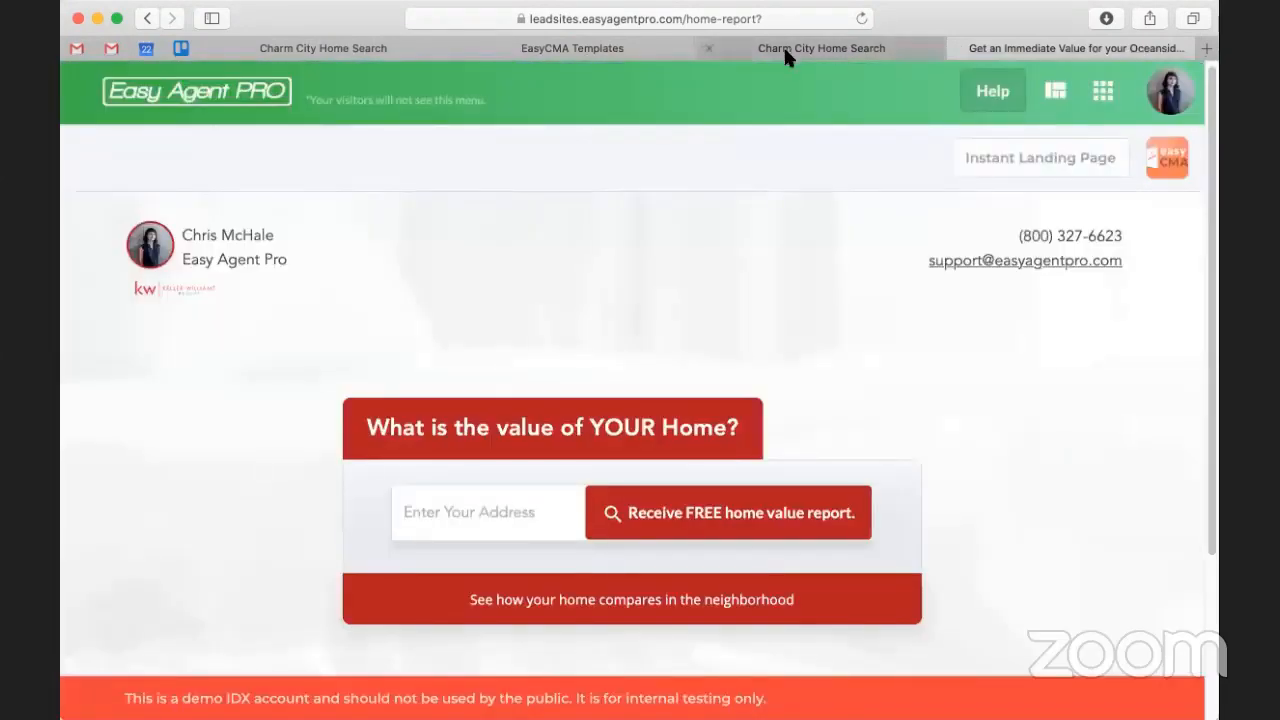
left_click(785, 46)
scroll(440, 300, "down", 1)
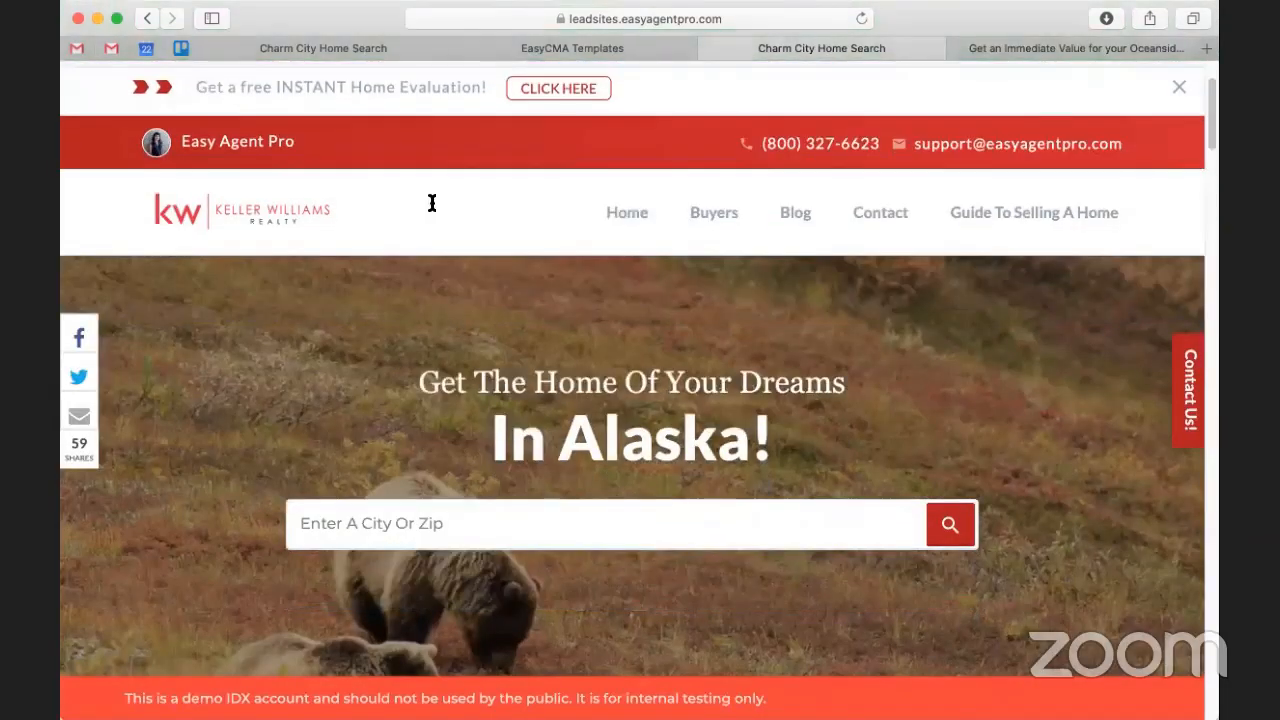
scroll(533, 375, "down", 10)
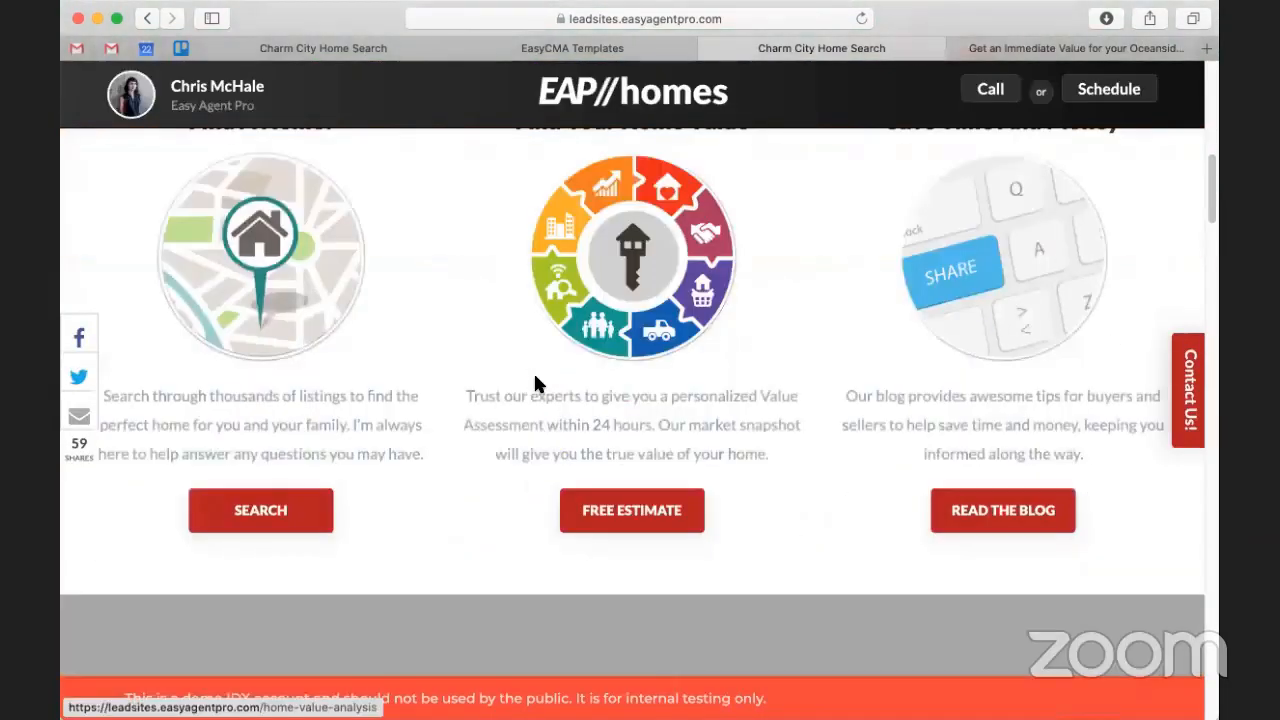
Step: Check where the FREE ESTIMATE offer leads, then go back to EasyCMA Templates
left_click(600, 528)
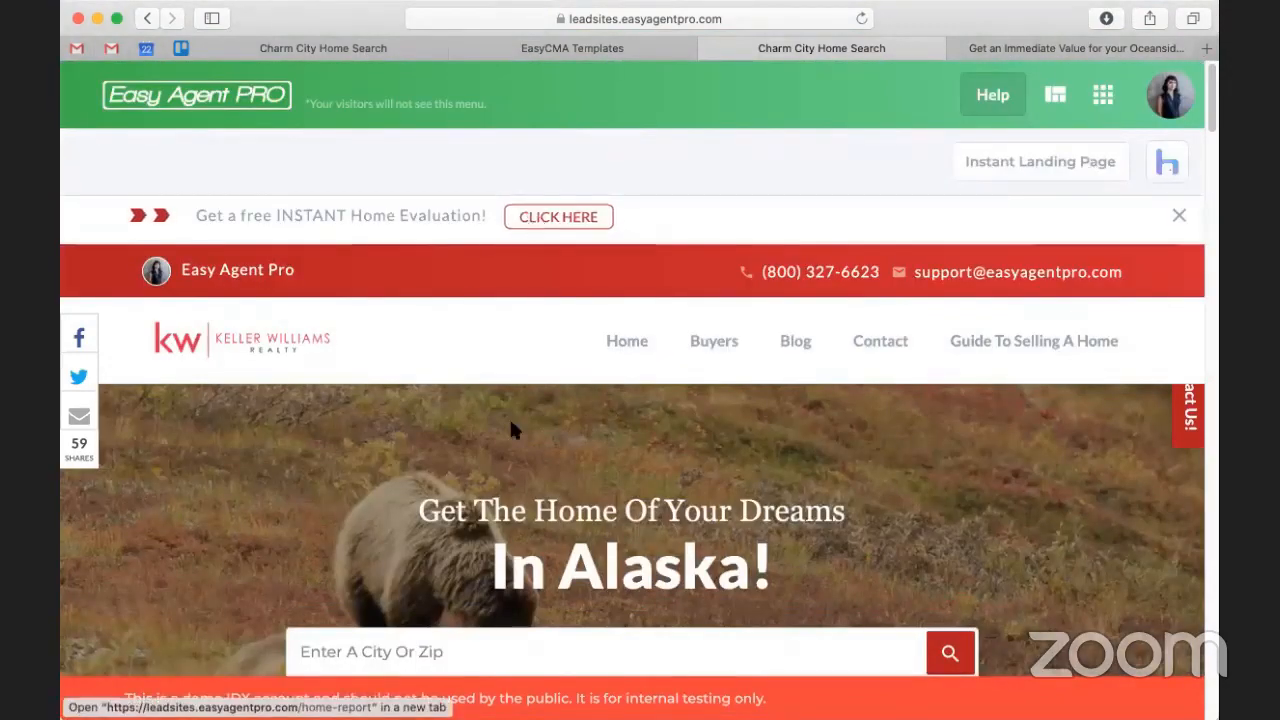
scroll(511, 424, "down", 15)
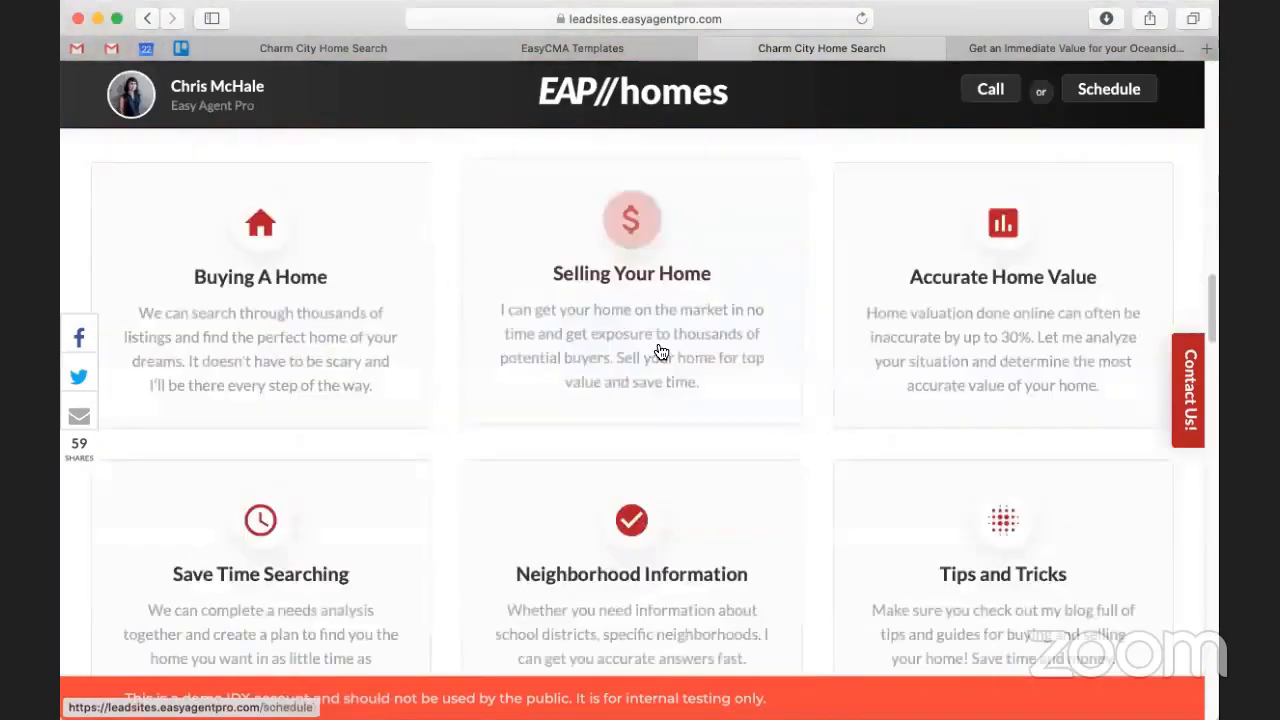
scroll(660, 352, "down", 2)
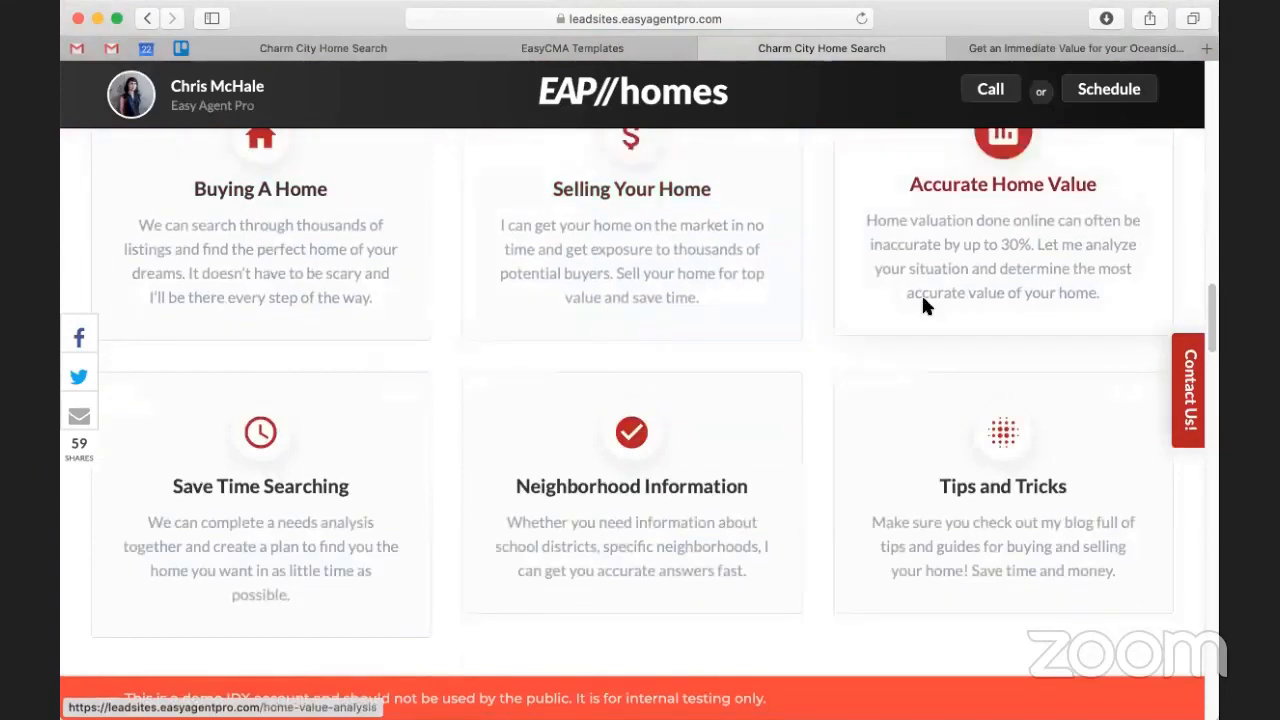
scroll(480, 391, "down", 20)
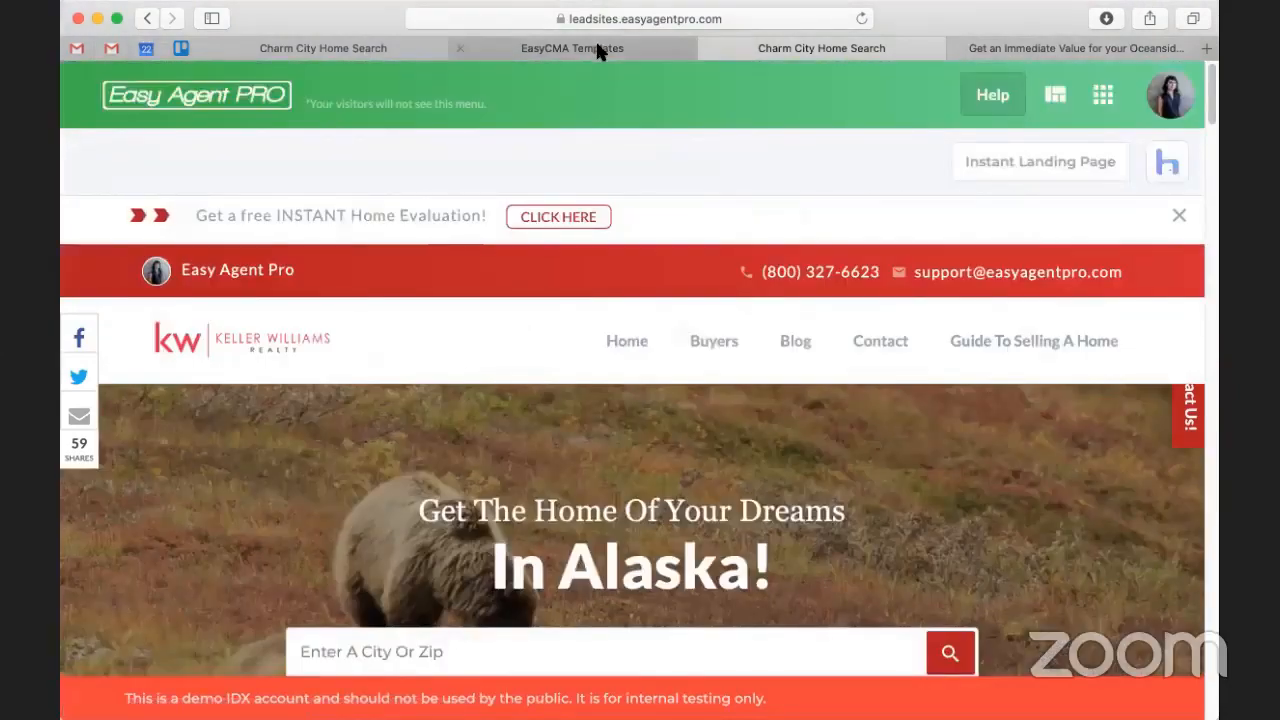
left_click(597, 48)
scroll(358, 265, "up", 10)
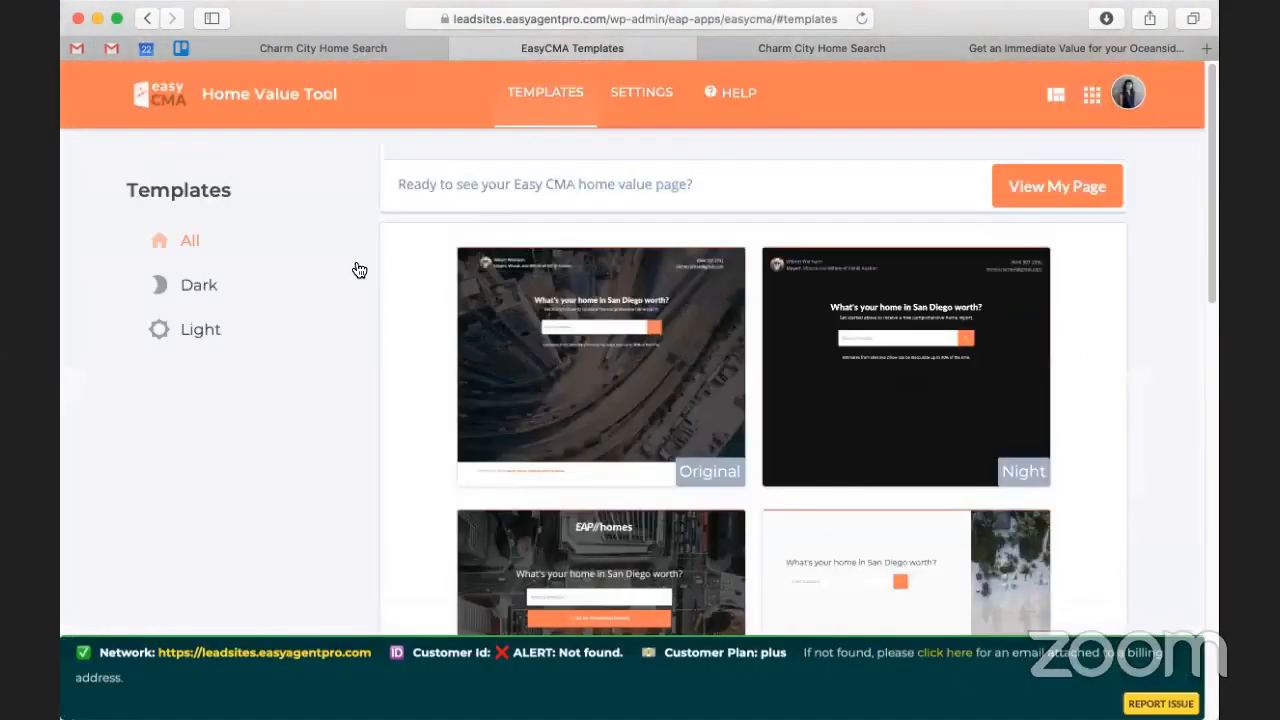
Step: Open the Smart Pop-Up app from the LeadSites apps list and switch to SMART mode
left_click(1091, 96)
scroll(249, 411, "down", 10)
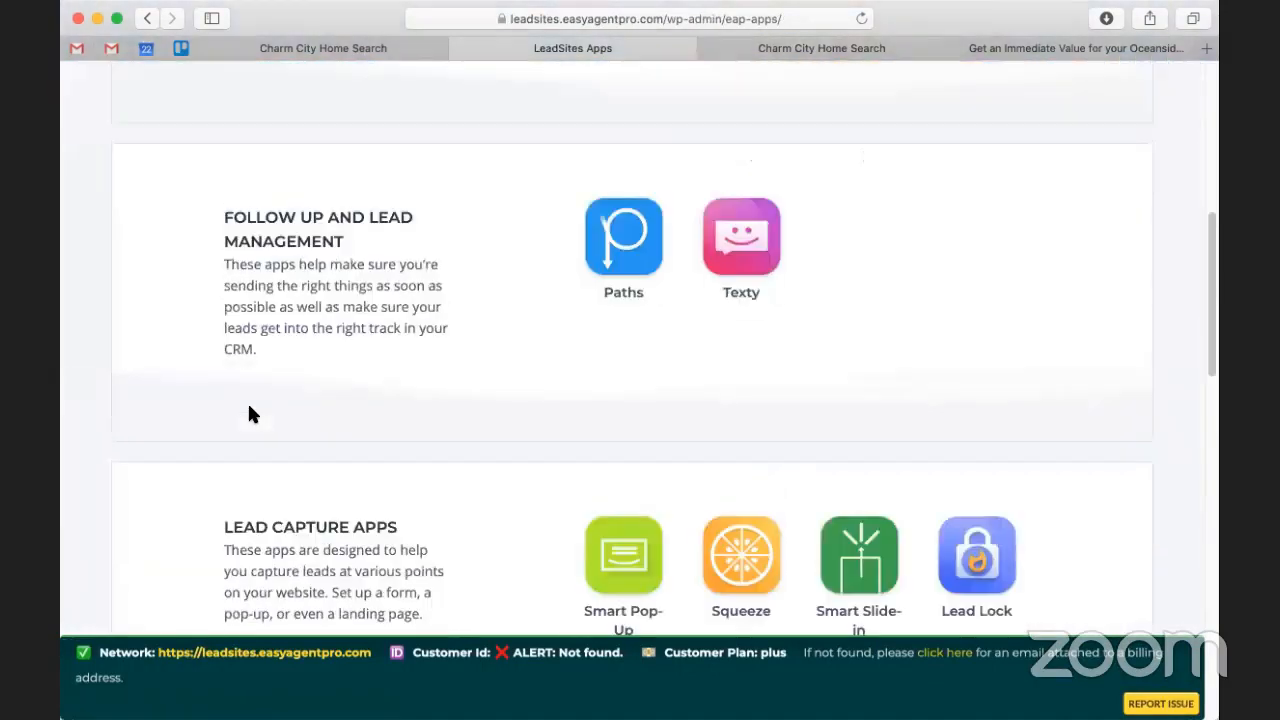
scroll(590, 270, "up", 2)
left_click(625, 216)
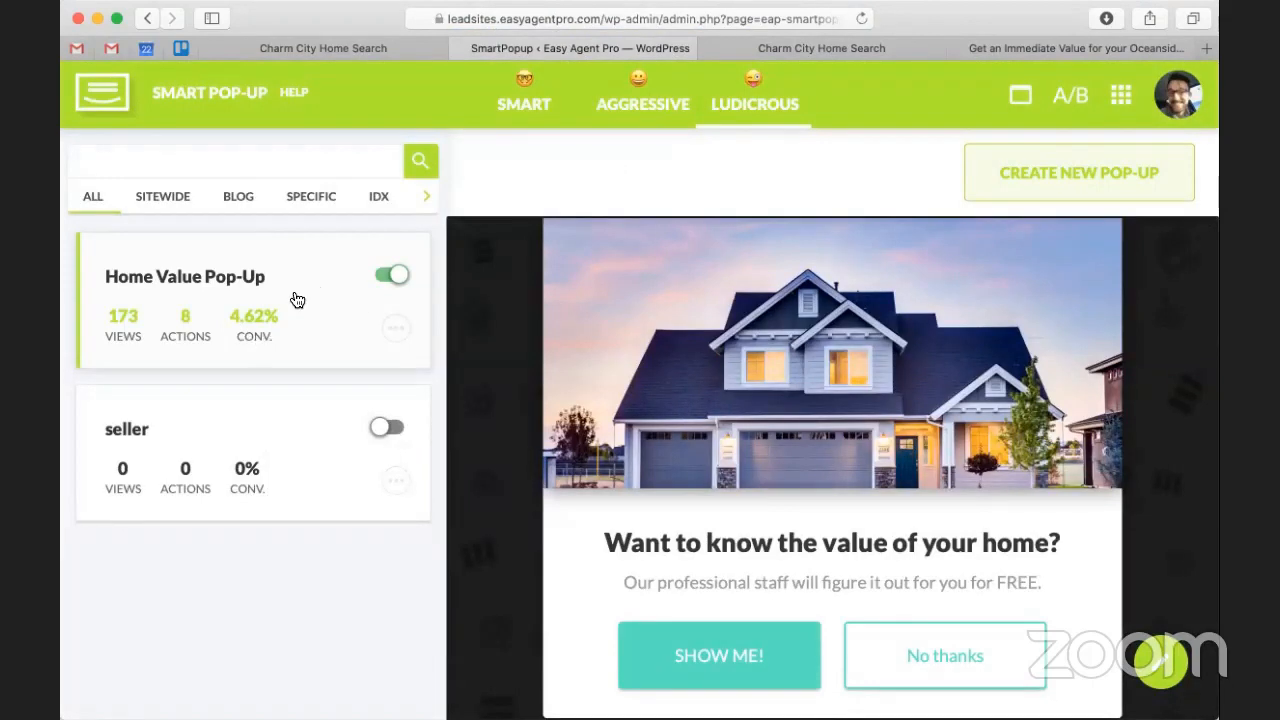
mouse_move(517, 108)
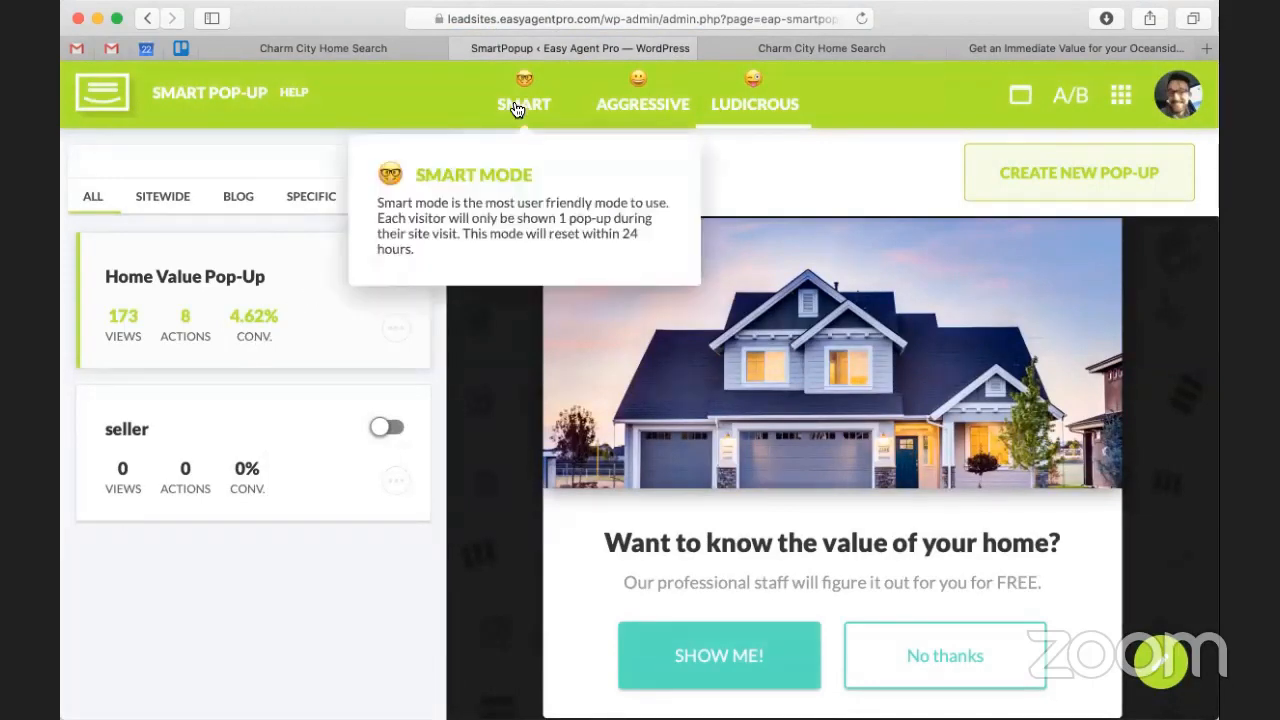
left_click(517, 108)
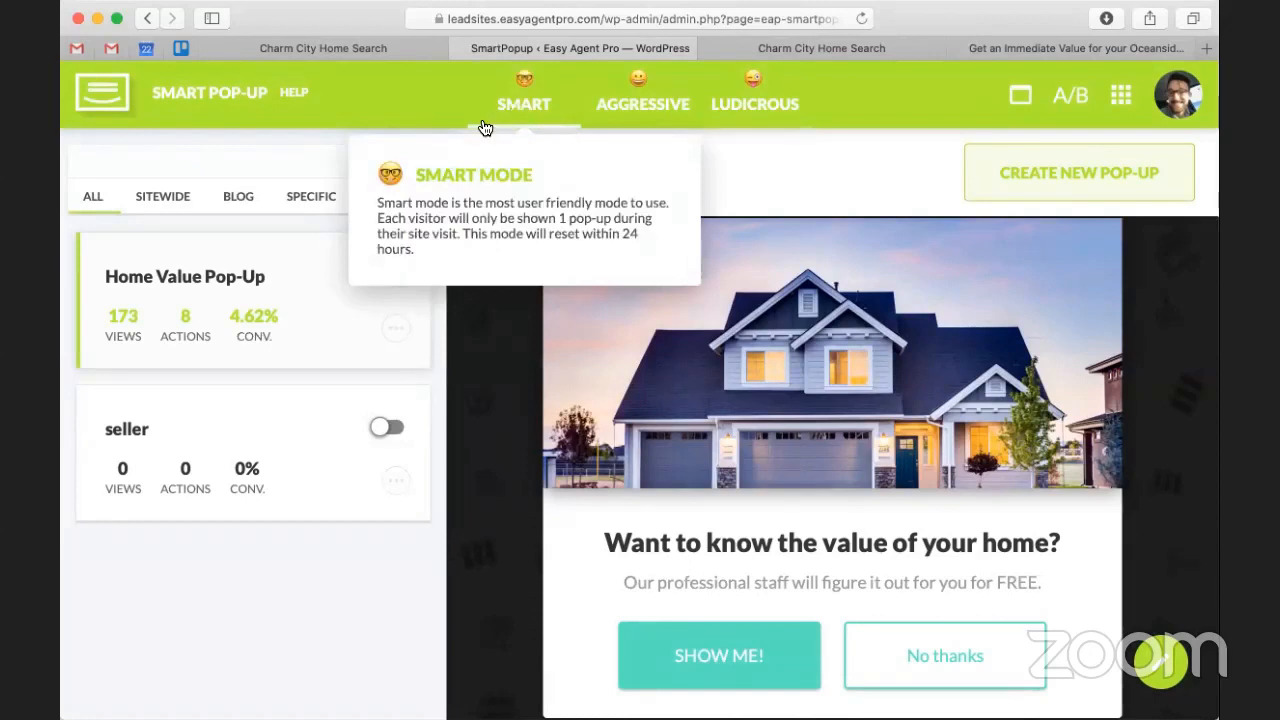
mouse_move(736, 122)
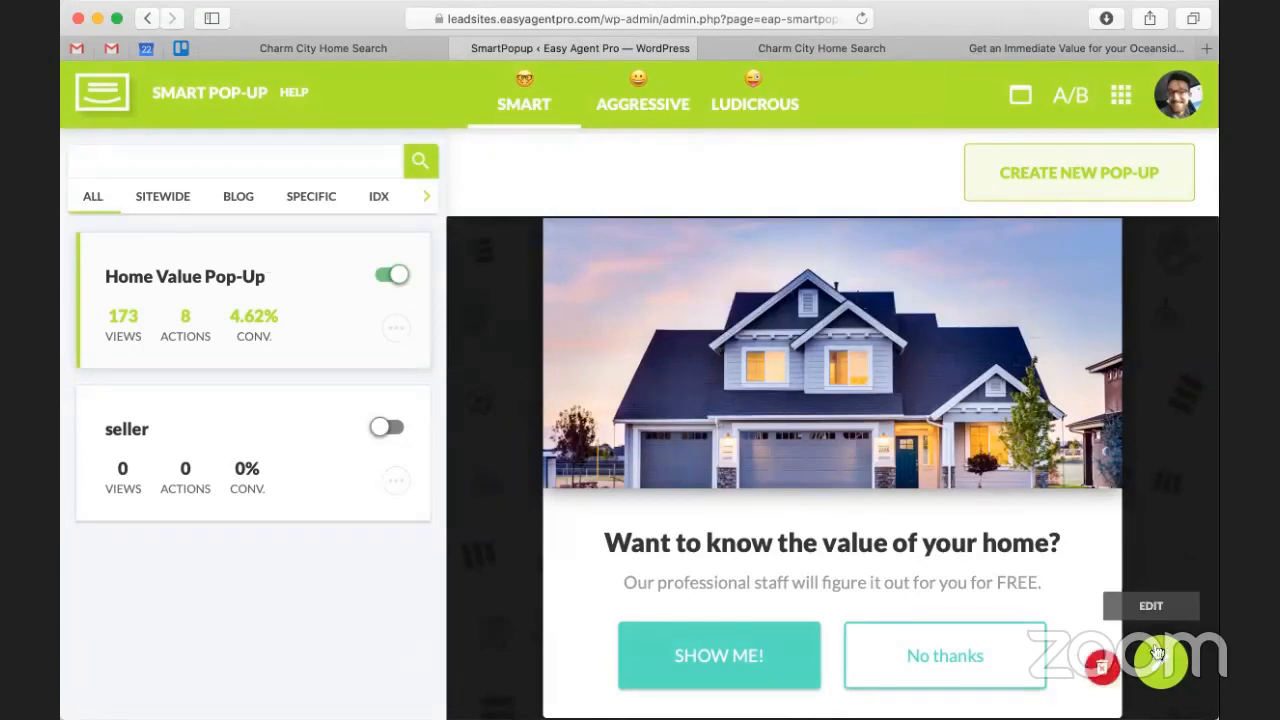
left_click(1157, 652)
left_click(517, 608)
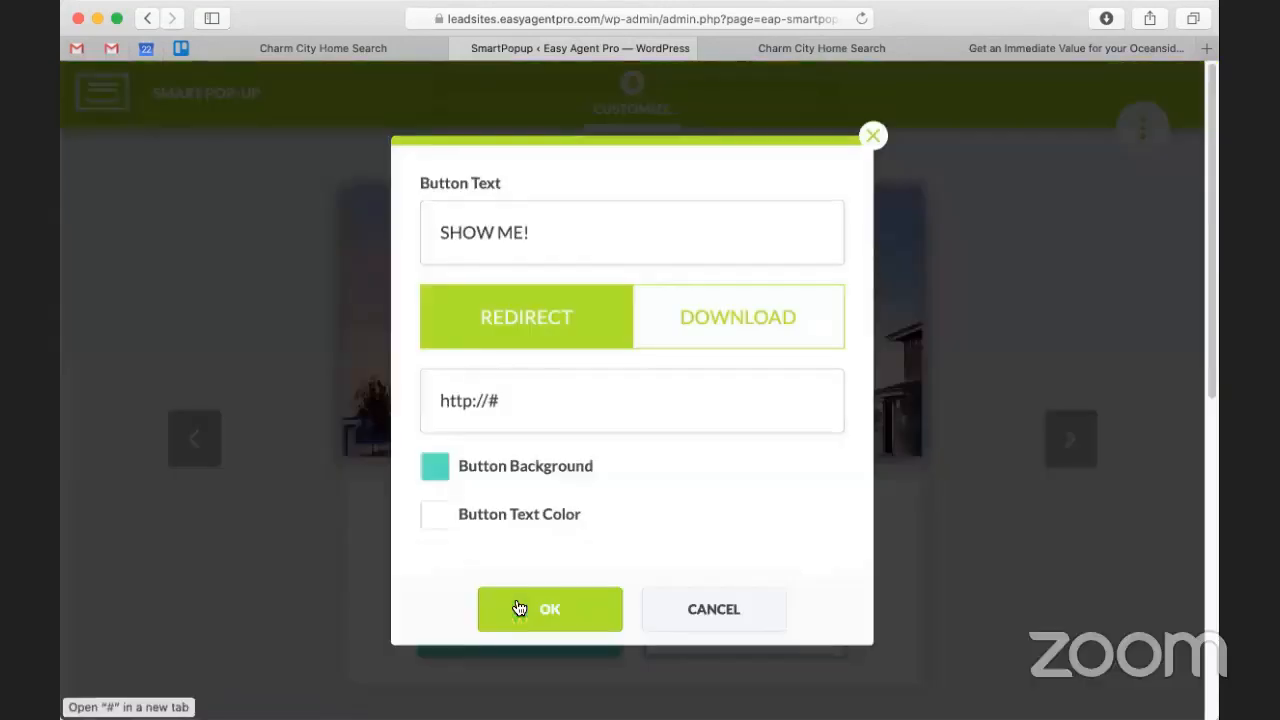
triple_click(529, 401)
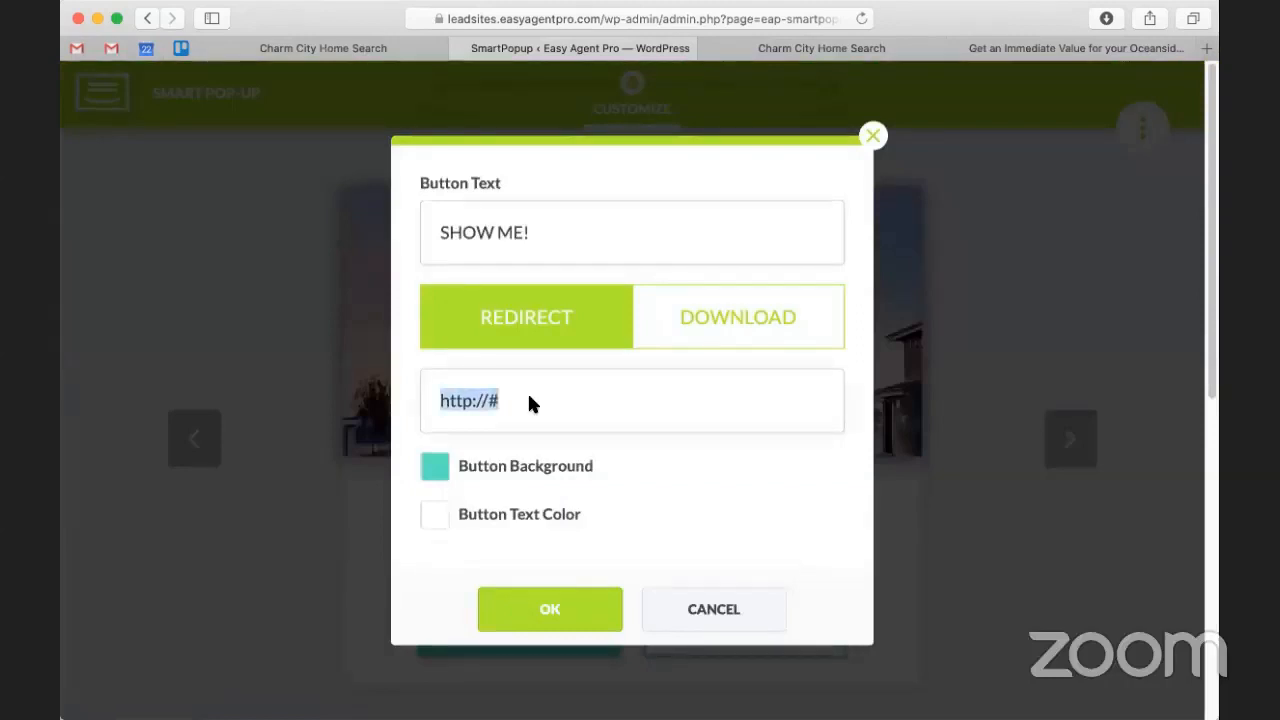
type("hom")
key("BackSpace")
key("BackSpace")
key("BackSpace")
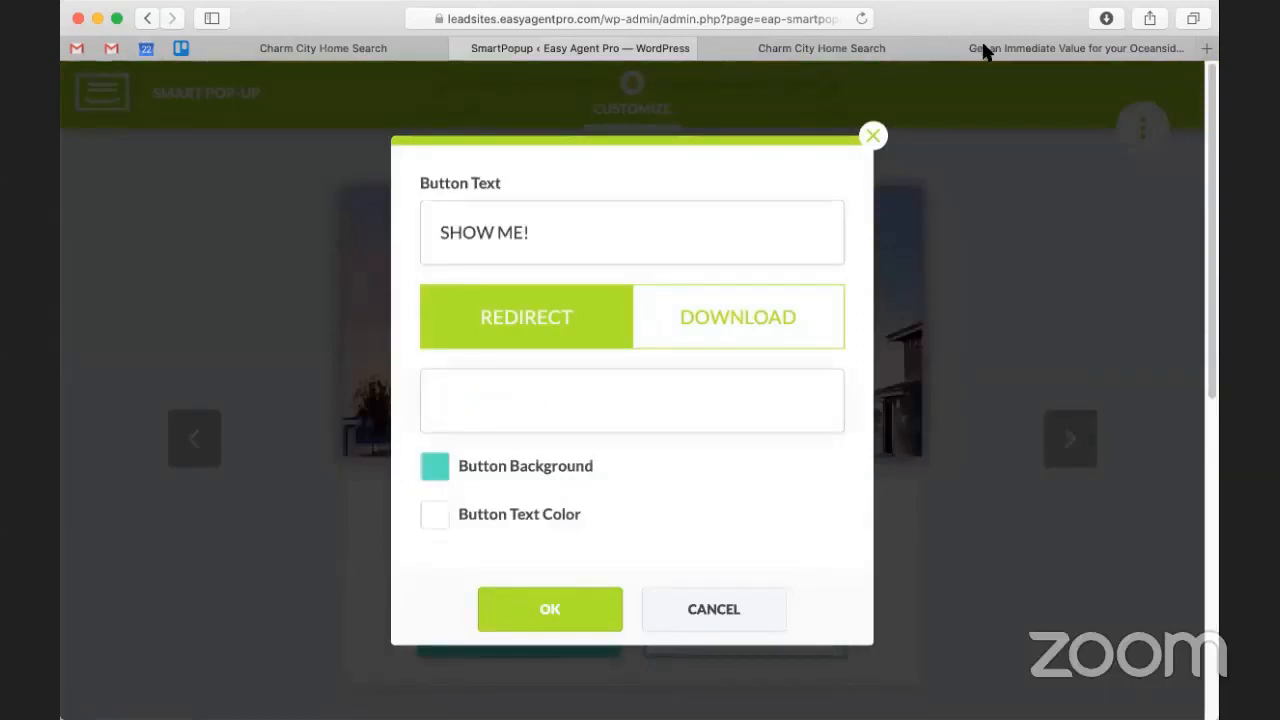
type("https://leadsites.easyagentpro.com/home-report")
left_click(551, 619)
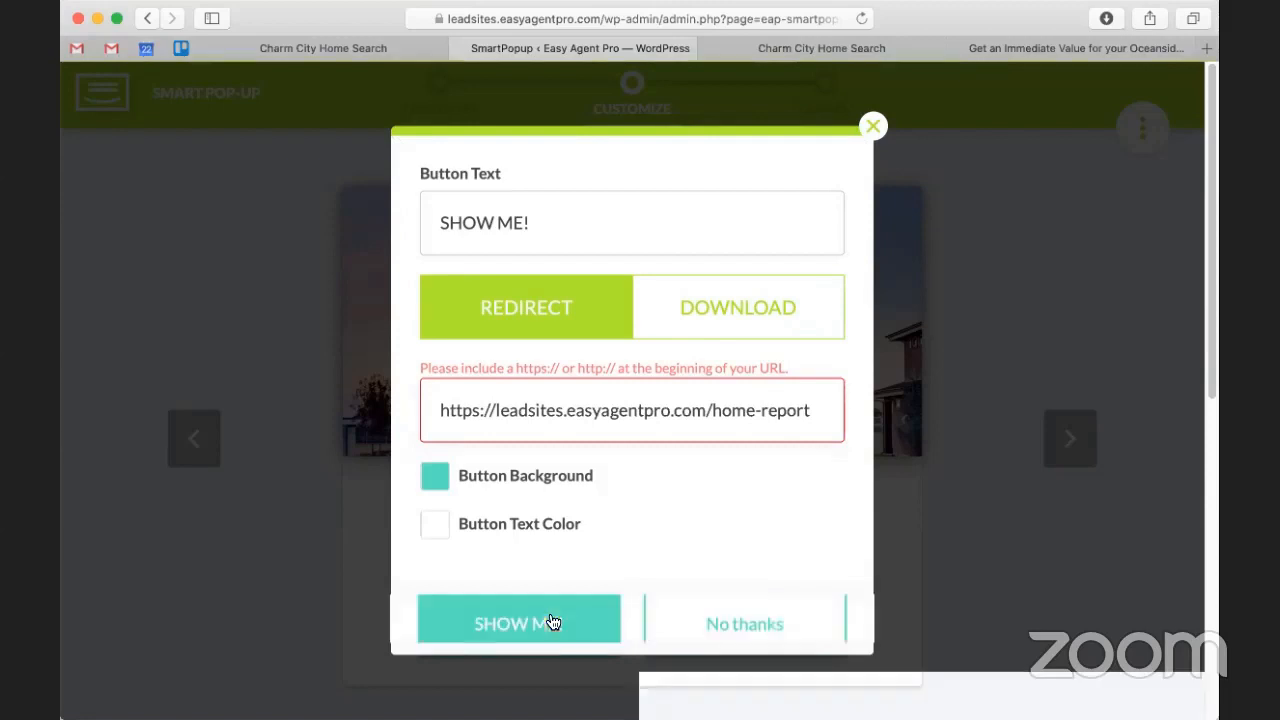
scroll(786, 509, "down", 5)
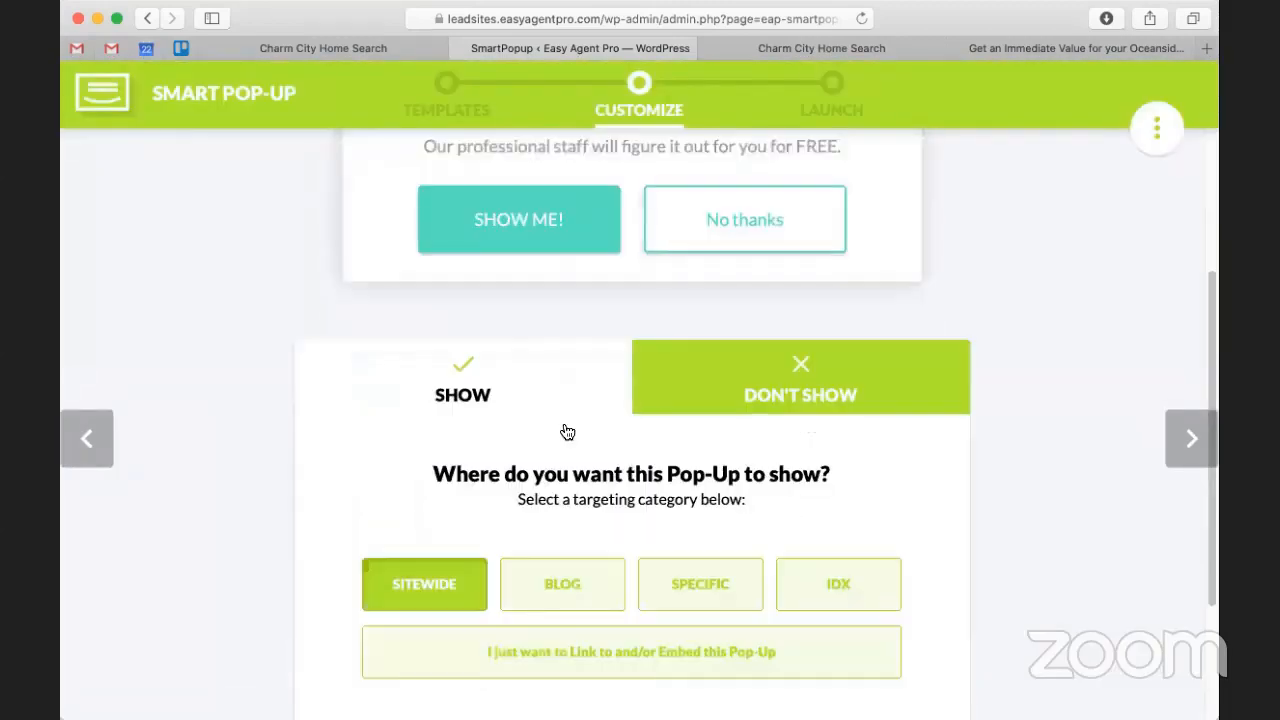
Step: Try page targeting and frequency options, keeping DEFAULT - USE GLOBAL SETTING for display frequency
scroll(567, 432, "down", 2)
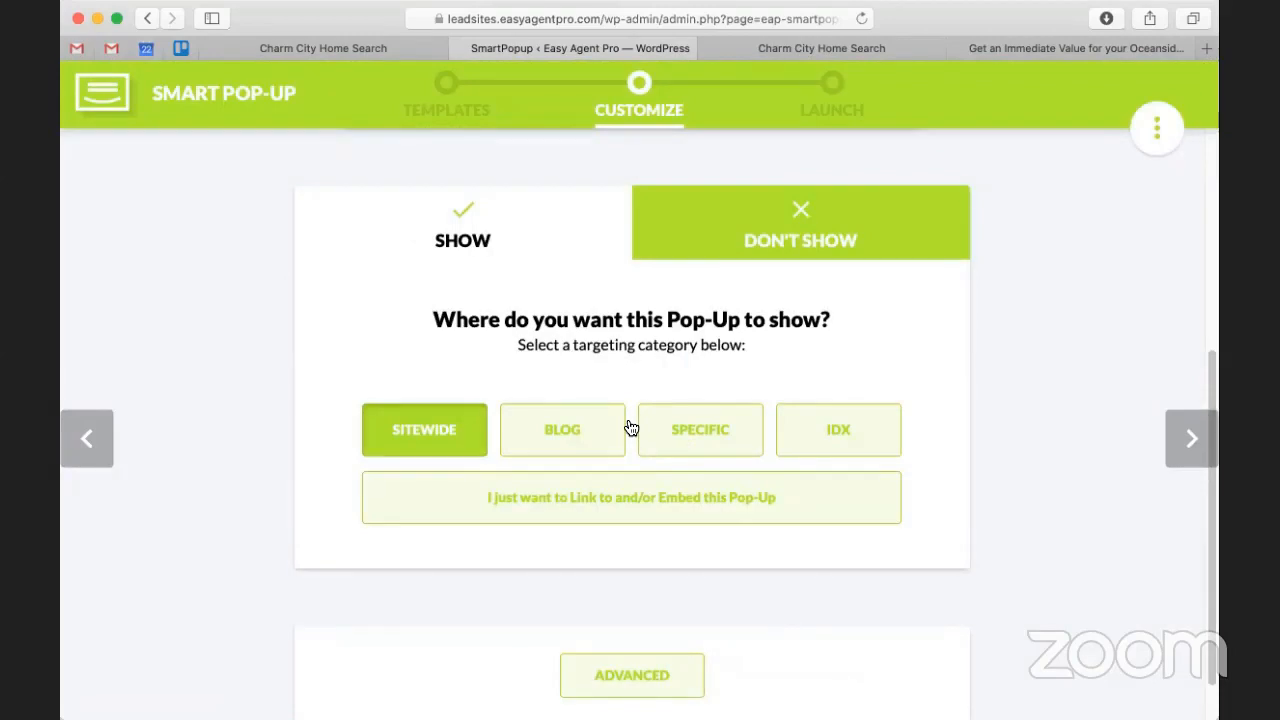
scroll(631, 428, "down", 1)
left_click(569, 366)
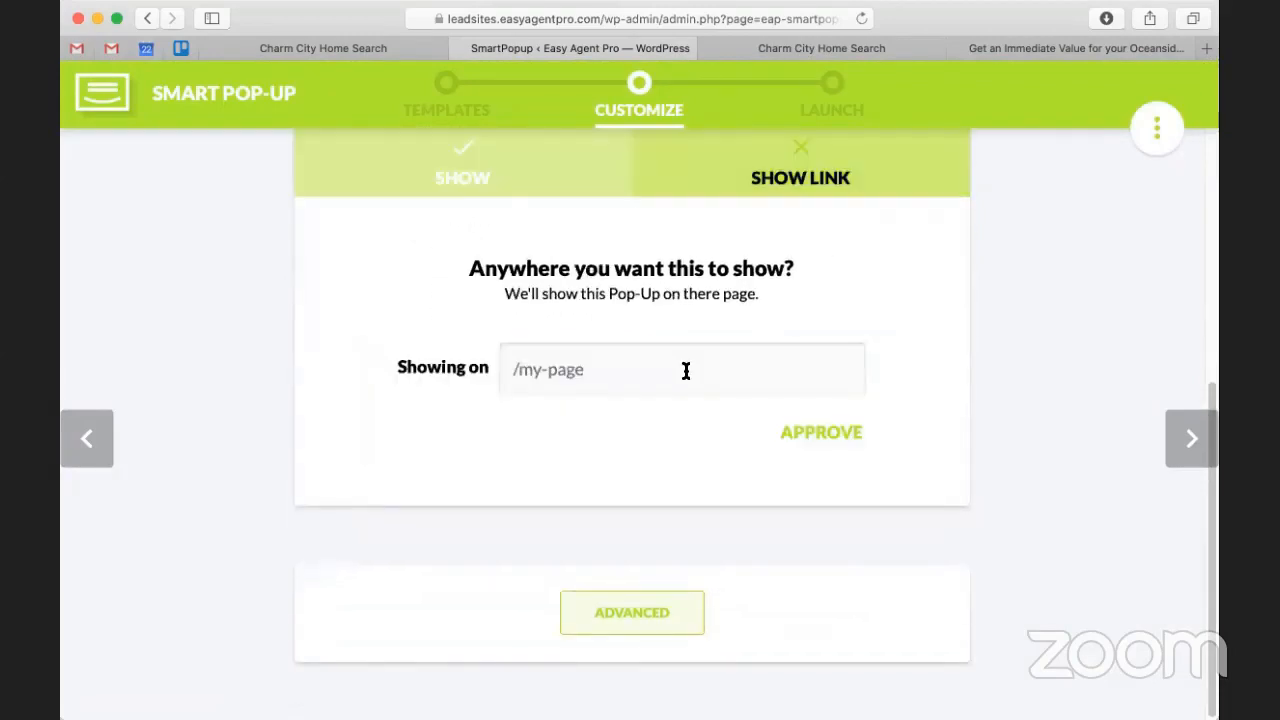
scroll(645, 337, "up", 2)
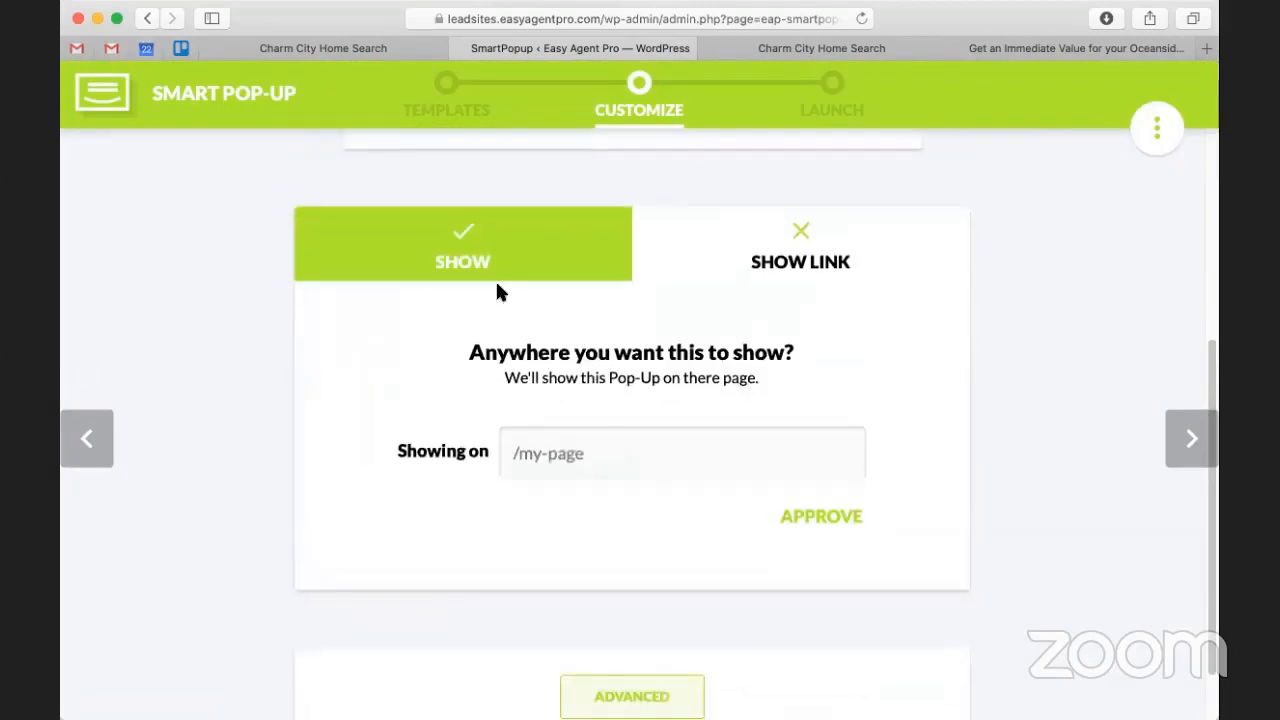
scroll(510, 305, "down", 1)
scroll(785, 395, "down", 2)
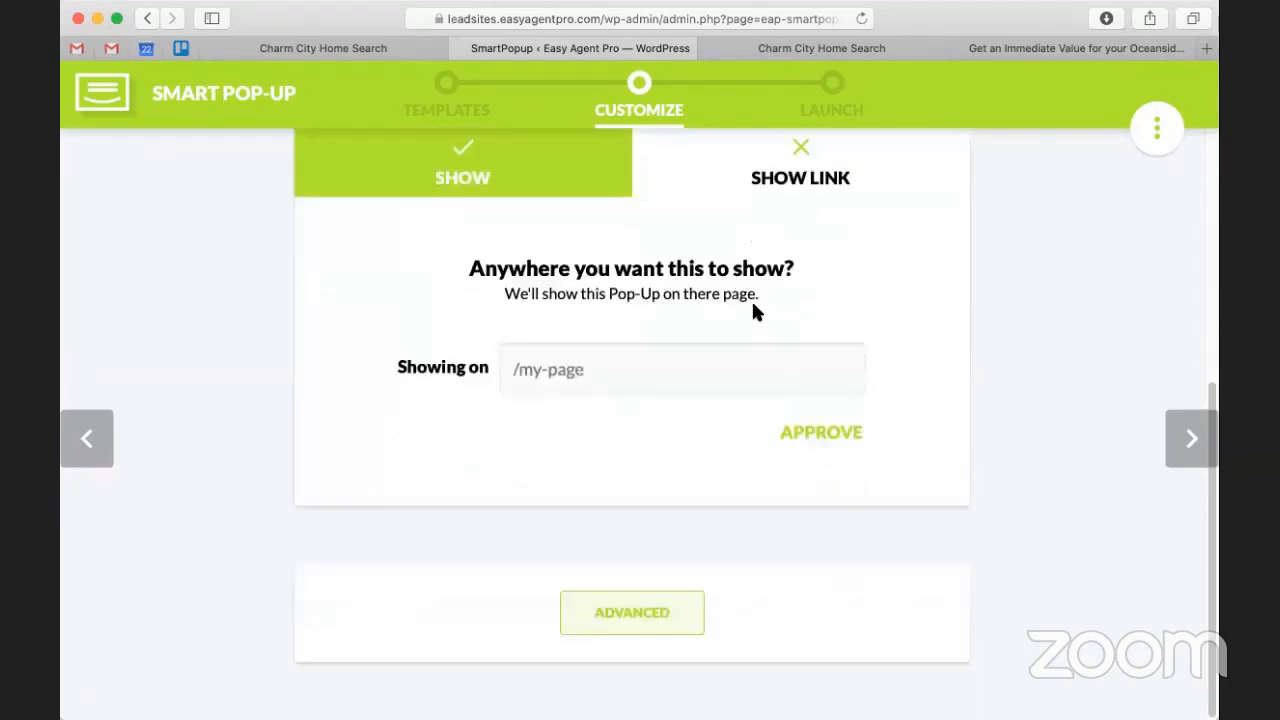
left_click(666, 609)
scroll(695, 395, "down", 5)
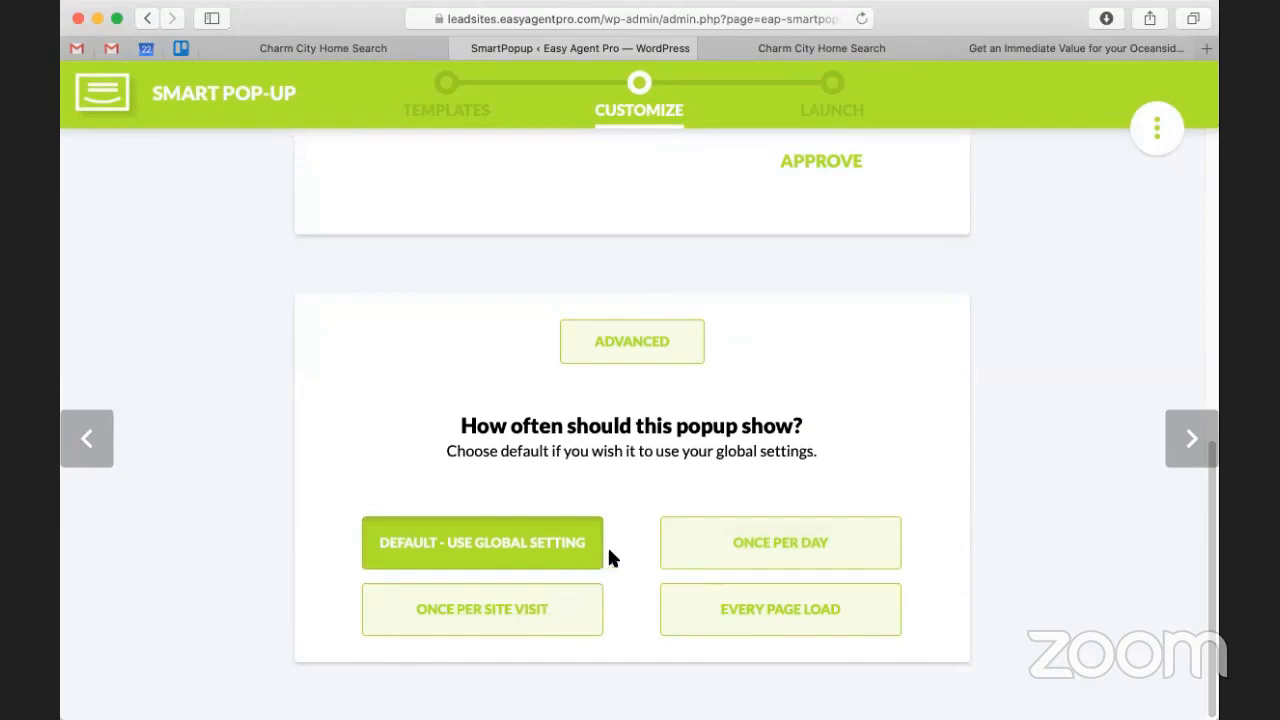
left_click(553, 626)
left_click(766, 557)
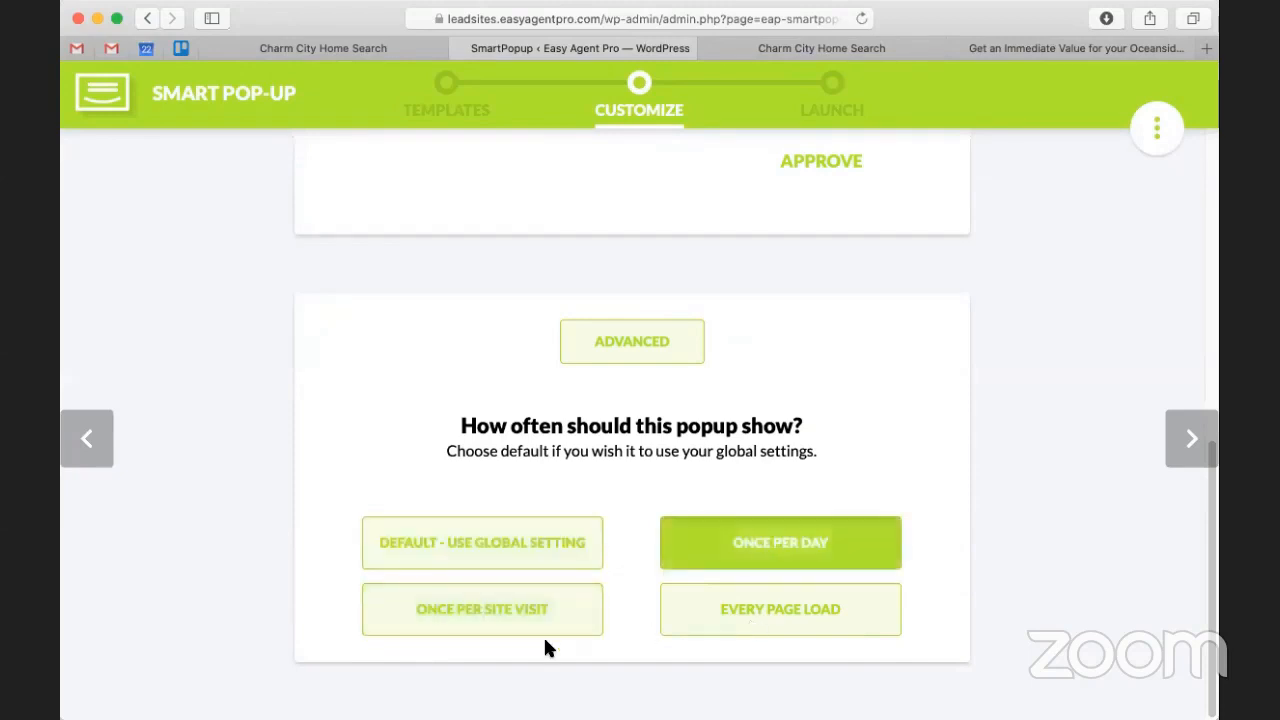
left_click(526, 563)
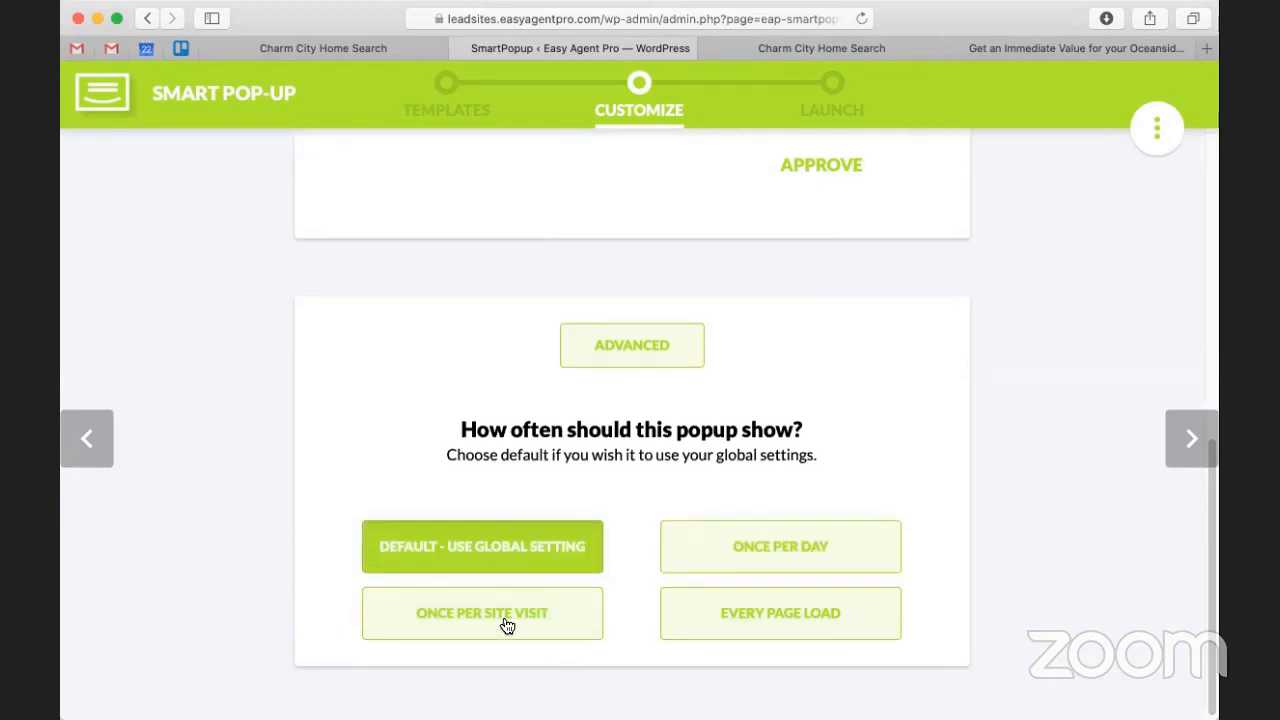
Step: Target the pop-up at IDX pages and advance to the Launch step
scroll(506, 564, "up", 2)
scroll(506, 564, "up", 6)
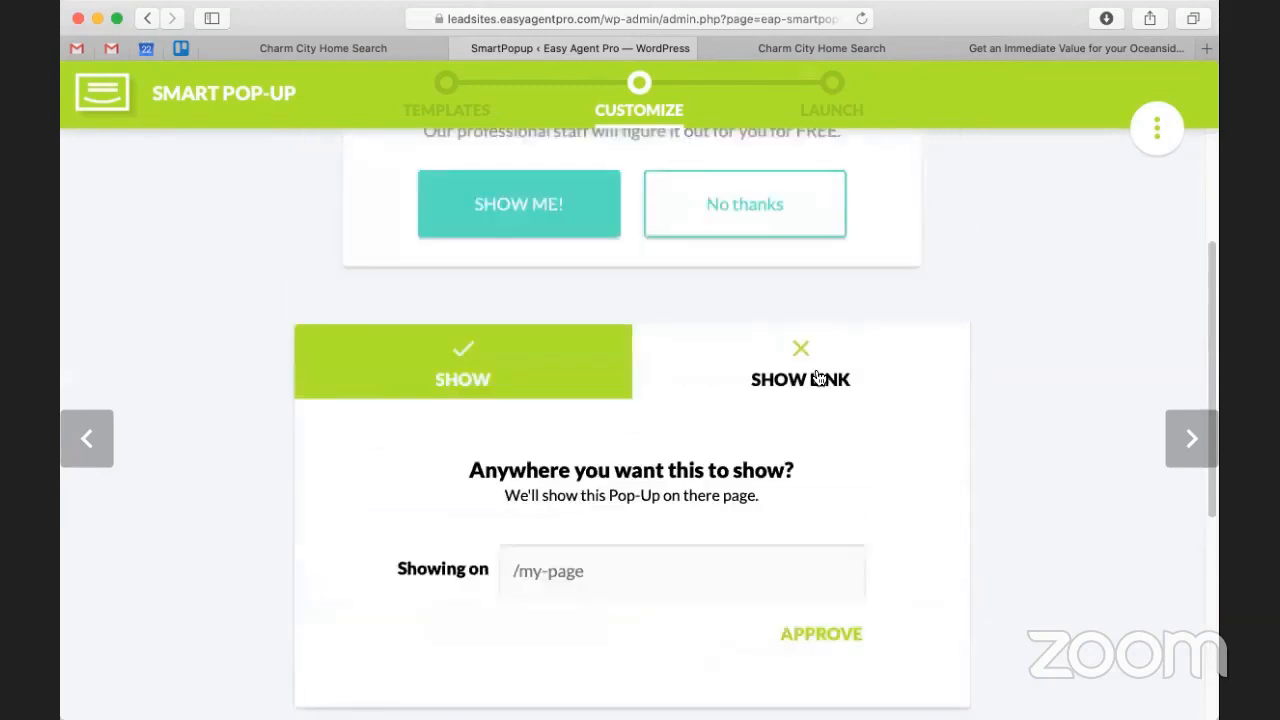
left_click(549, 377)
scroll(532, 391, "down", 1)
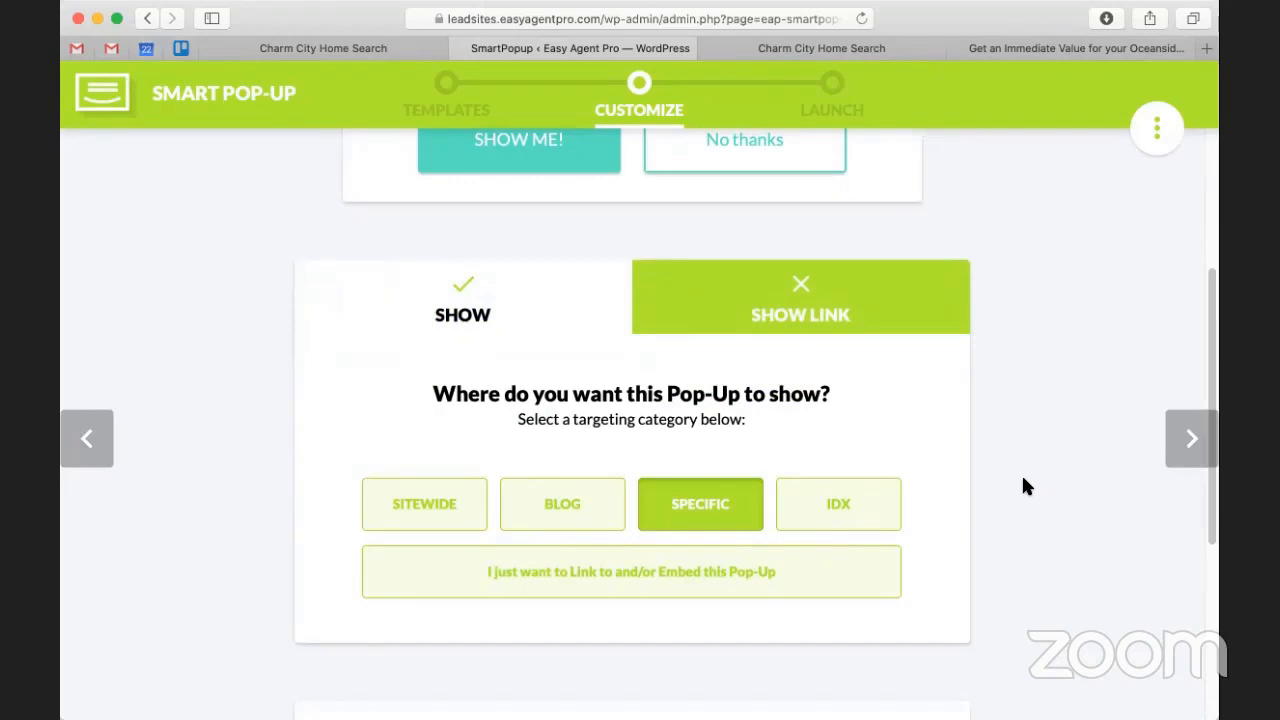
scroll(1021, 473, "down", 1)
left_click(814, 468)
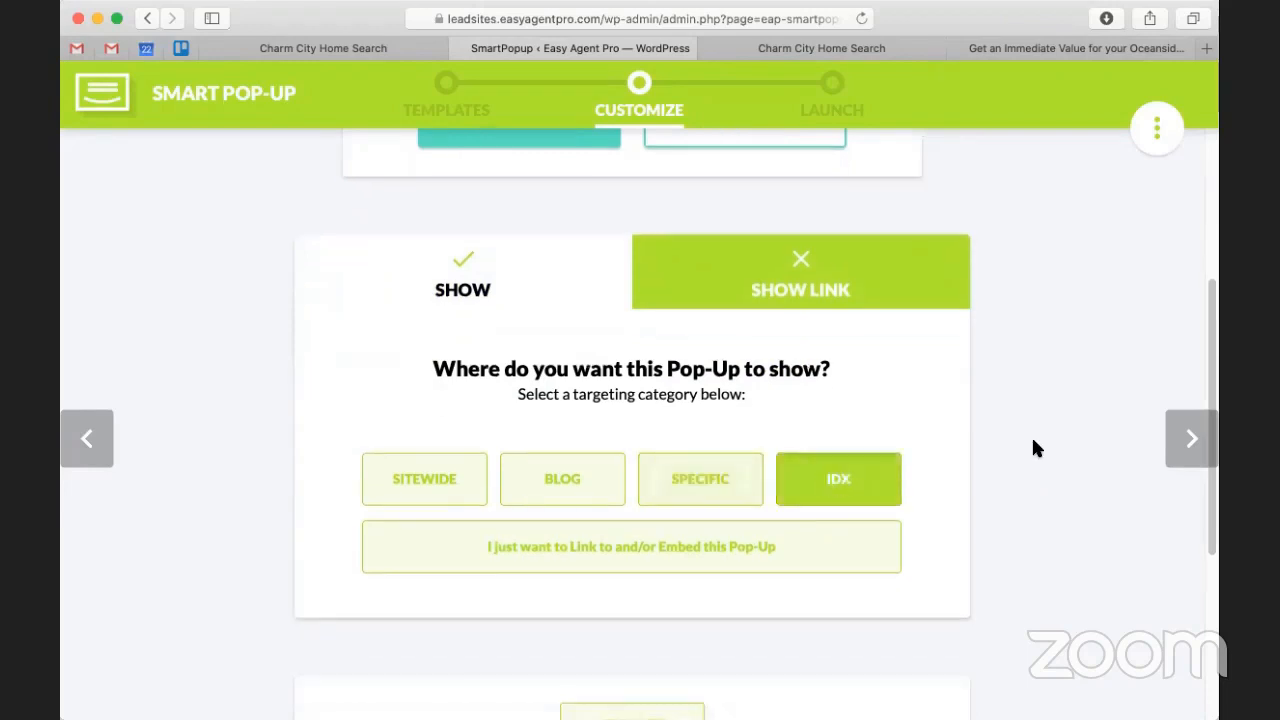
scroll(1031, 420, "up", 5)
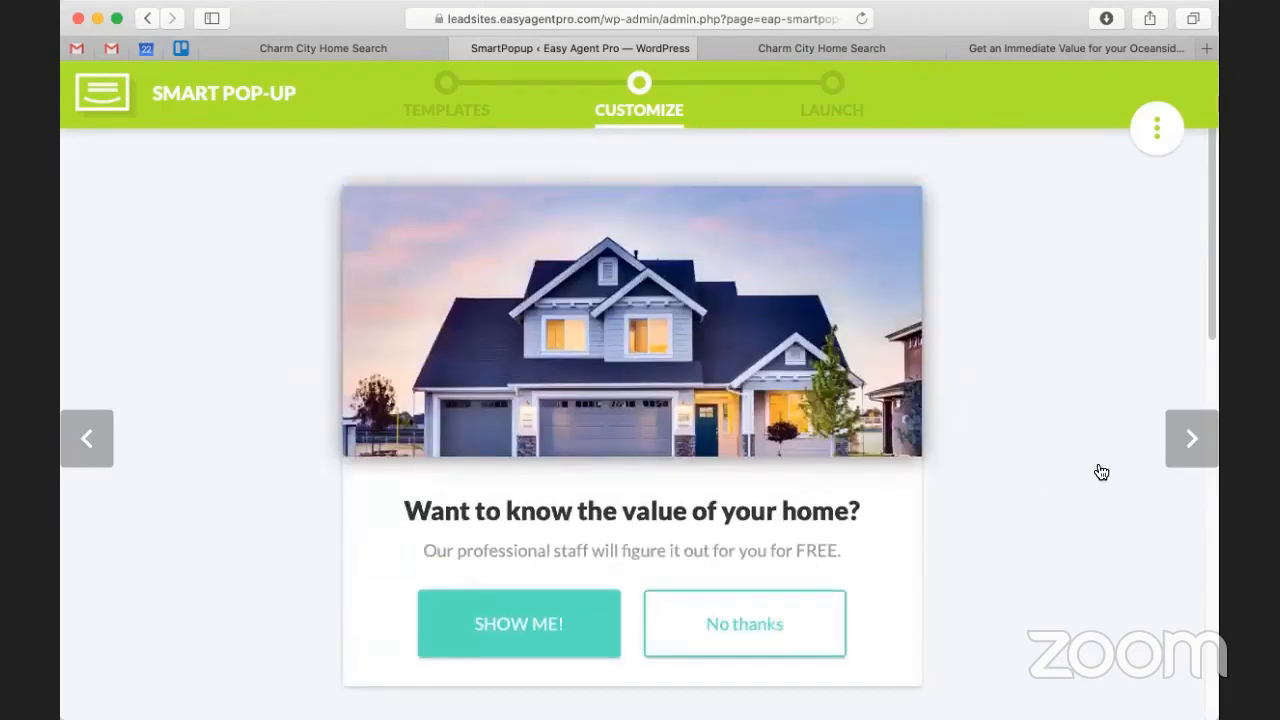
left_click(1188, 445)
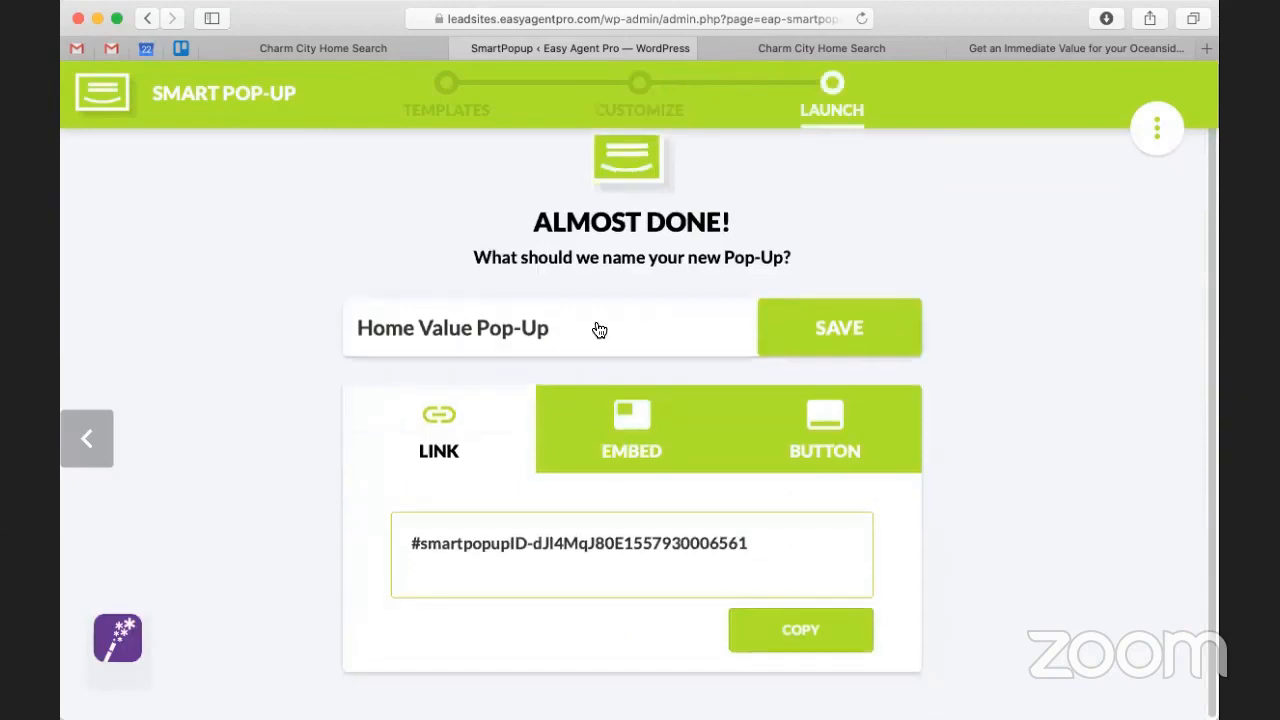
Step: Compare the EMBED, BUTTON and LINK codes, finishing on the EMBED shortcode
left_click(643, 442)
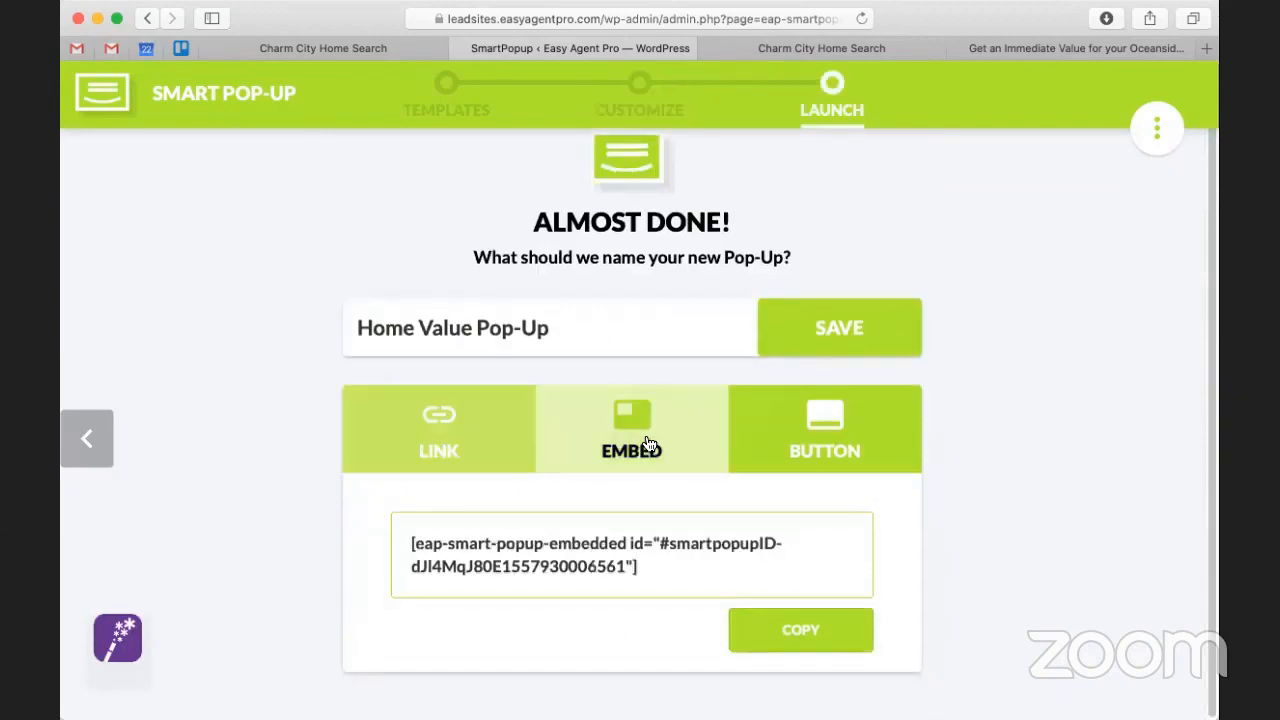
left_click(798, 470)
scroll(794, 480, "down", 2)
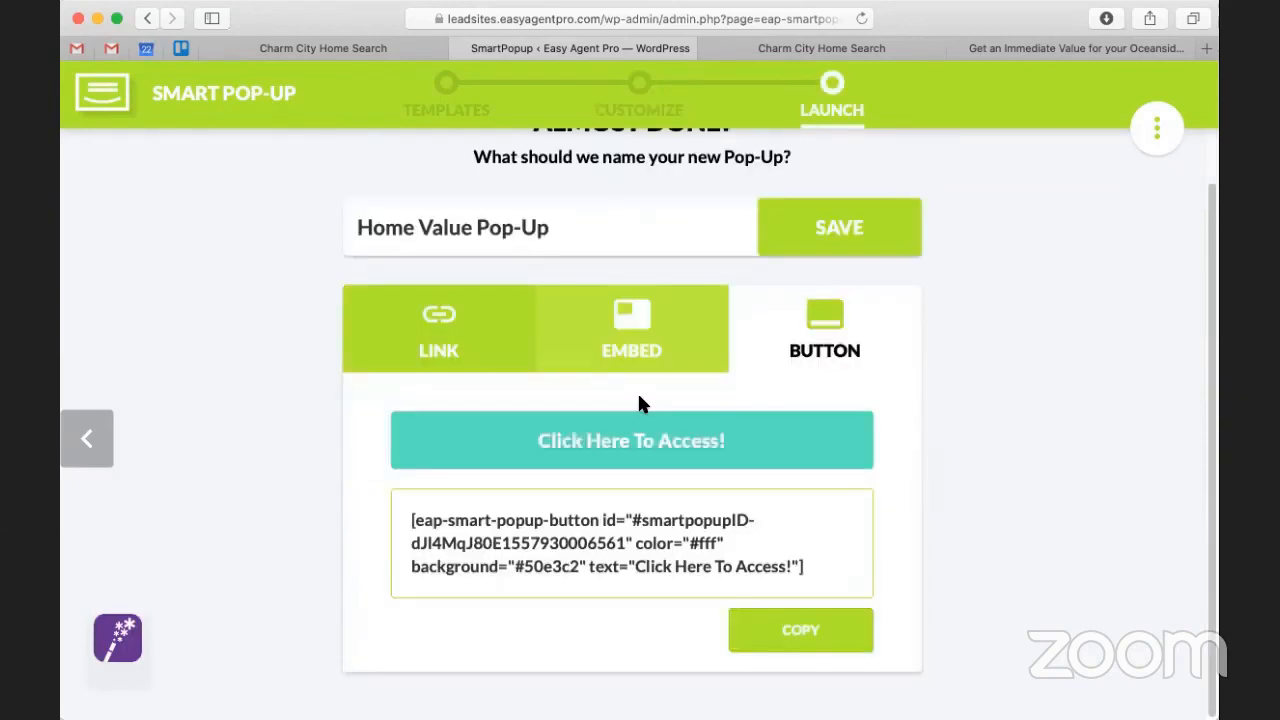
left_click(438, 327)
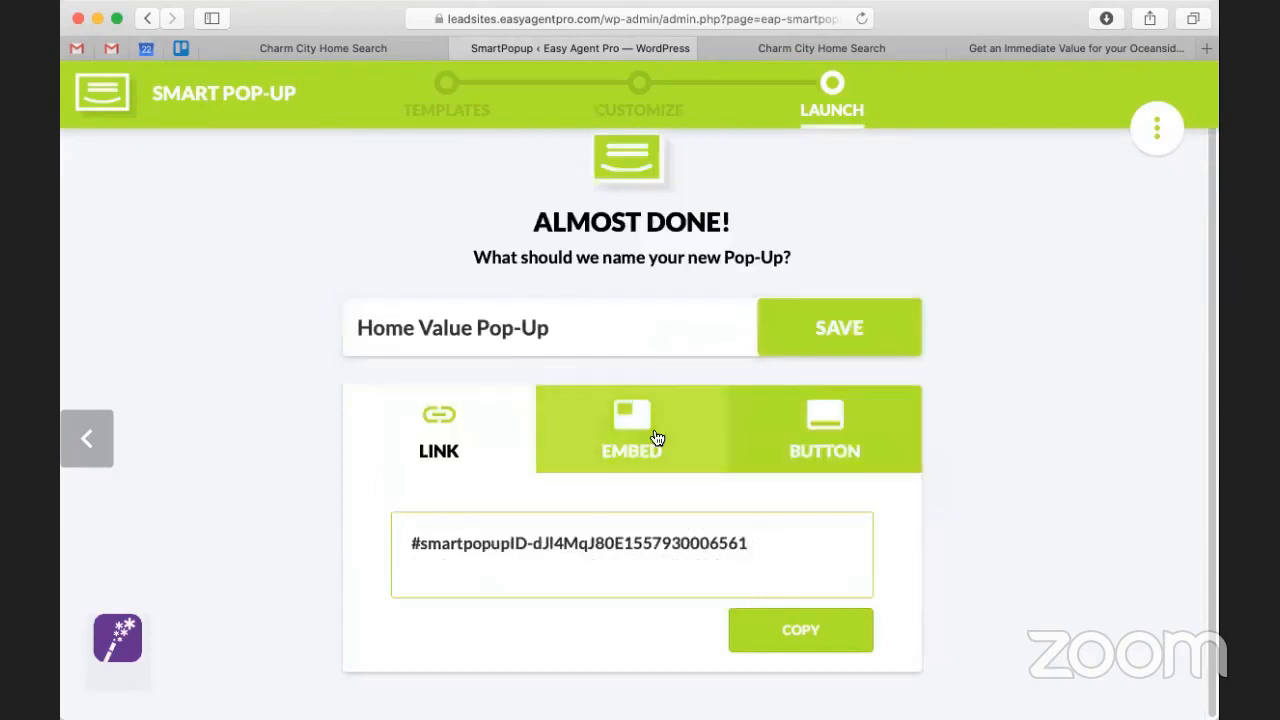
left_click(660, 436)
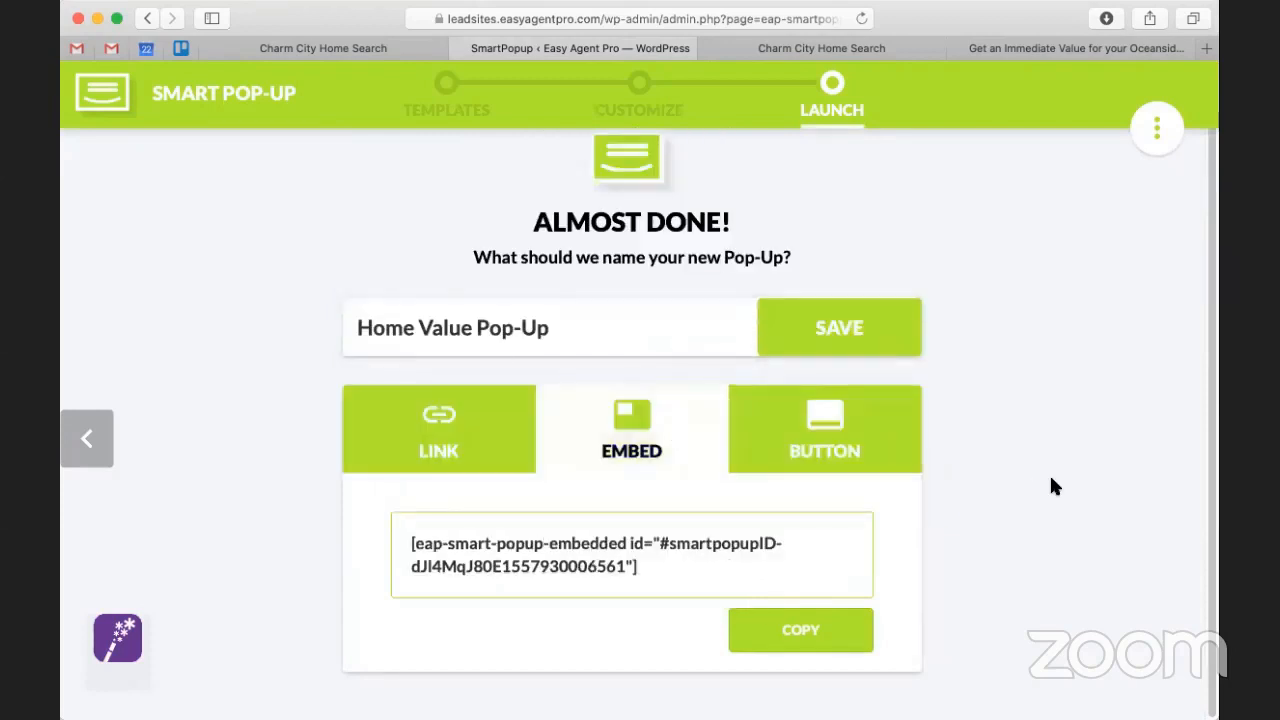